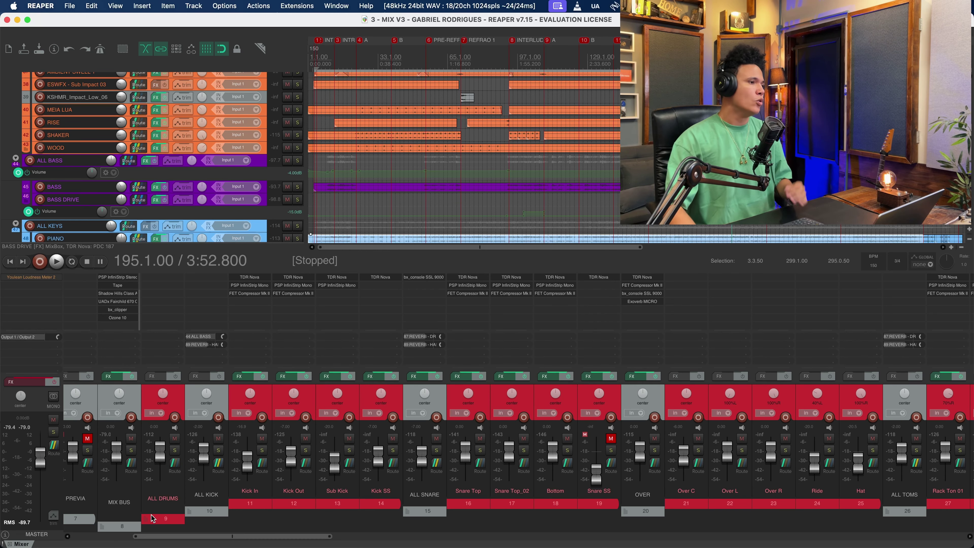
- Open the Softube Tape plug-in on the MIX BUS track and move its window clear of the webcam area
click(138, 398)
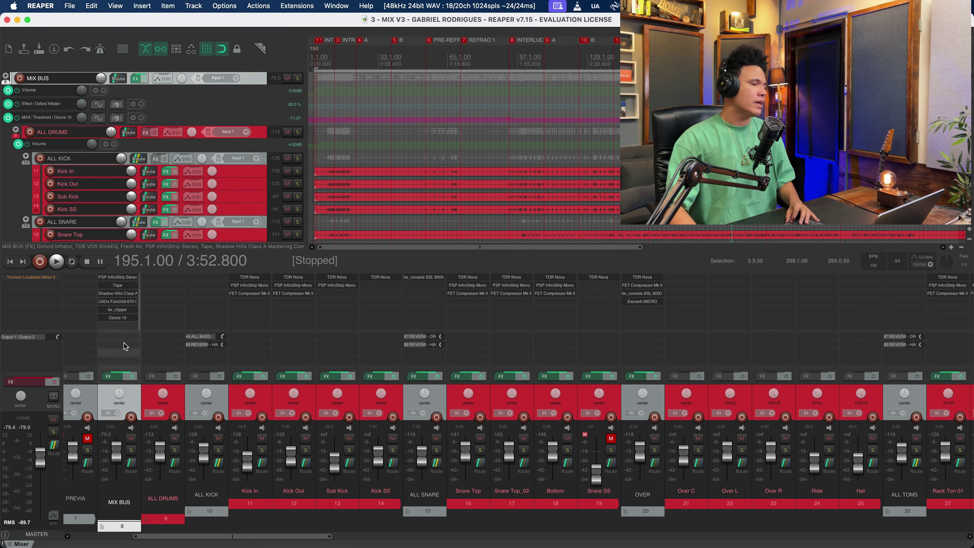
click(123, 286)
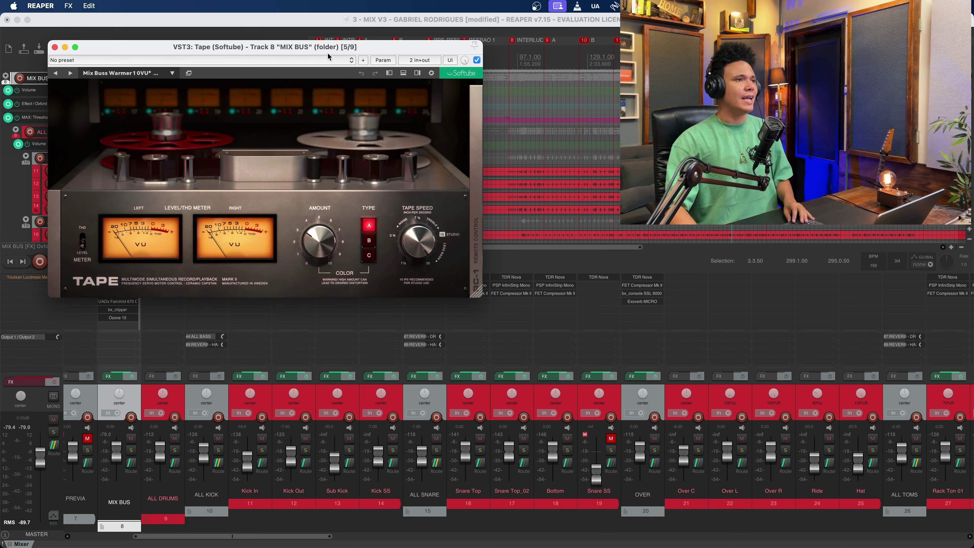
drag(328, 51, 380, 109)
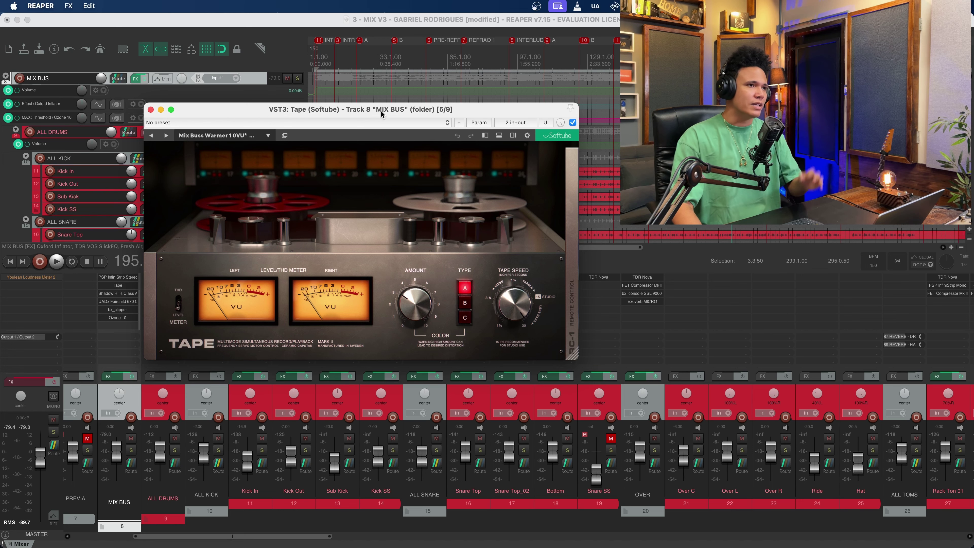
drag(380, 110, 384, 110)
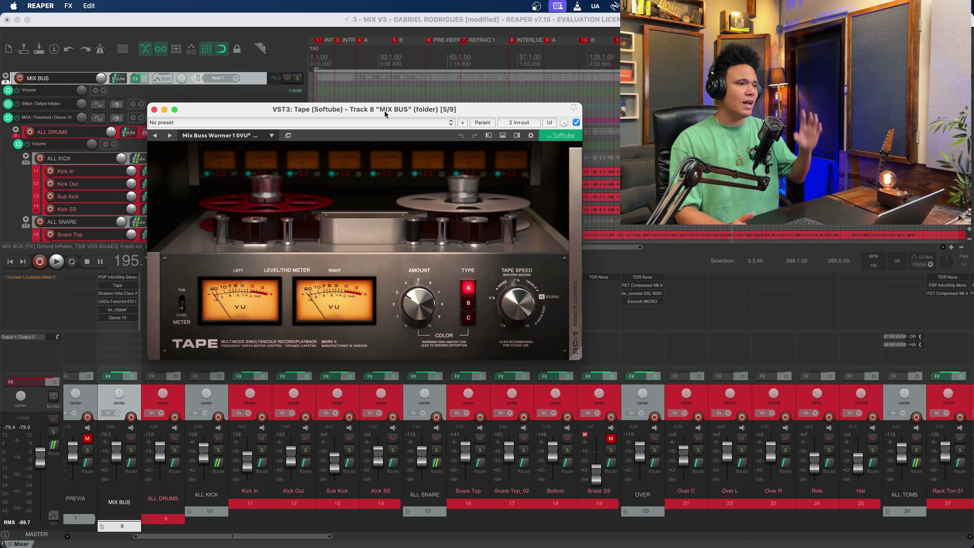
drag(384, 110, 427, 123)
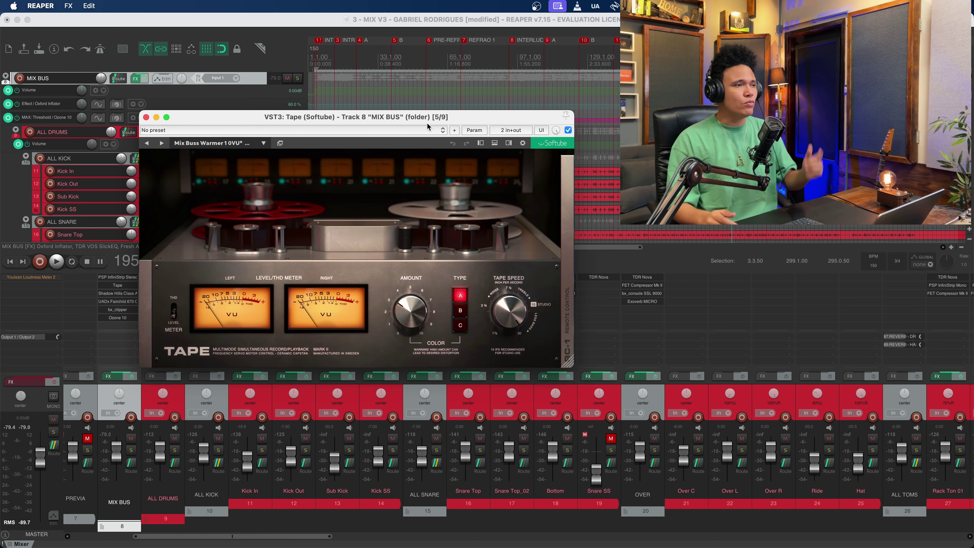
mouse_move(426, 123)
mouse_down()
mouse_move(442, 116)
mouse_move(430, 116)
mouse_up()
- Play the section from bar 195 with Tape bypassed and enabled to compare the sound, and close the plug-in window
click(487, 369)
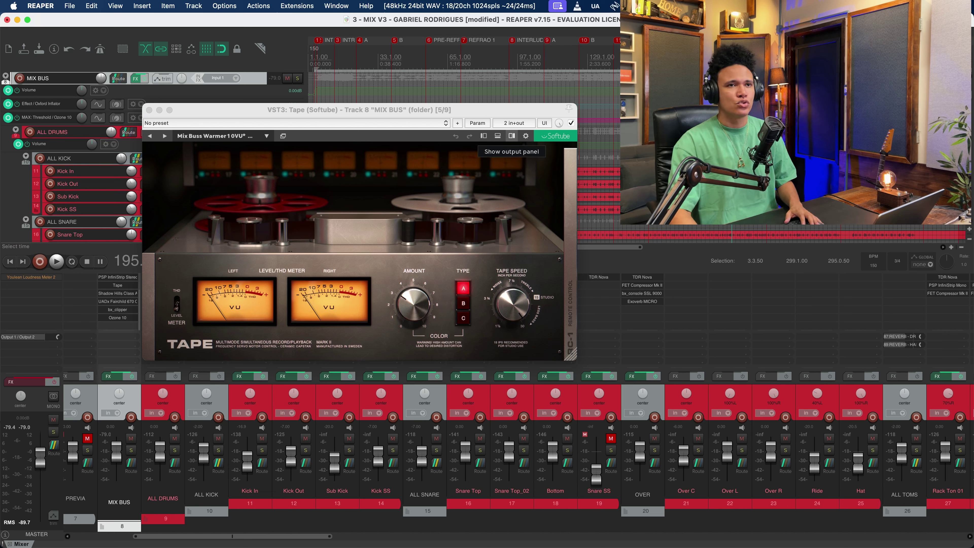
key(space)
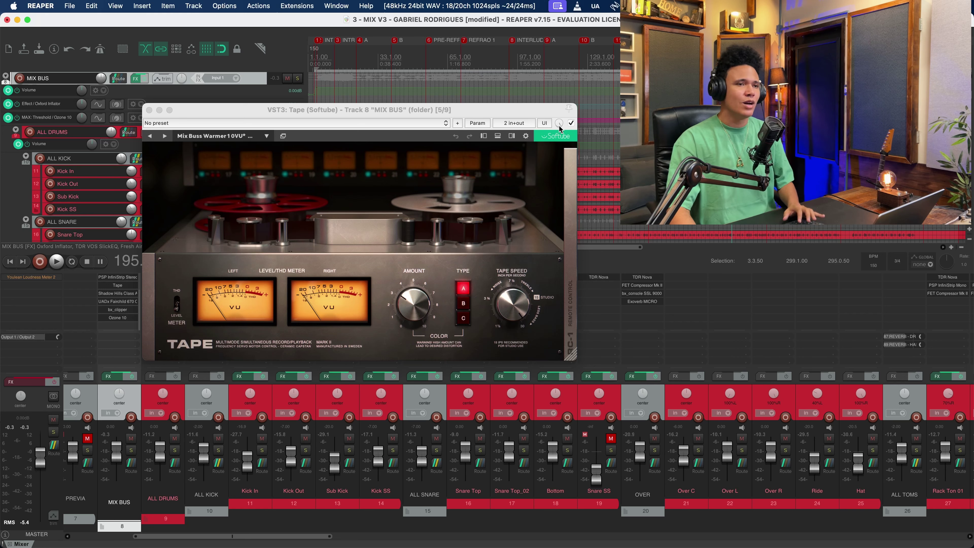
click(571, 123)
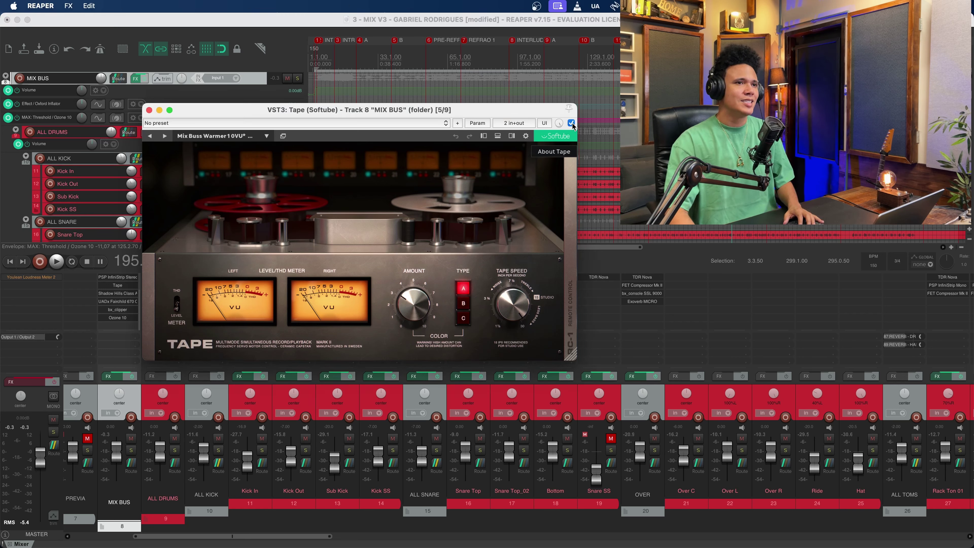
click(571, 123)
key(space)
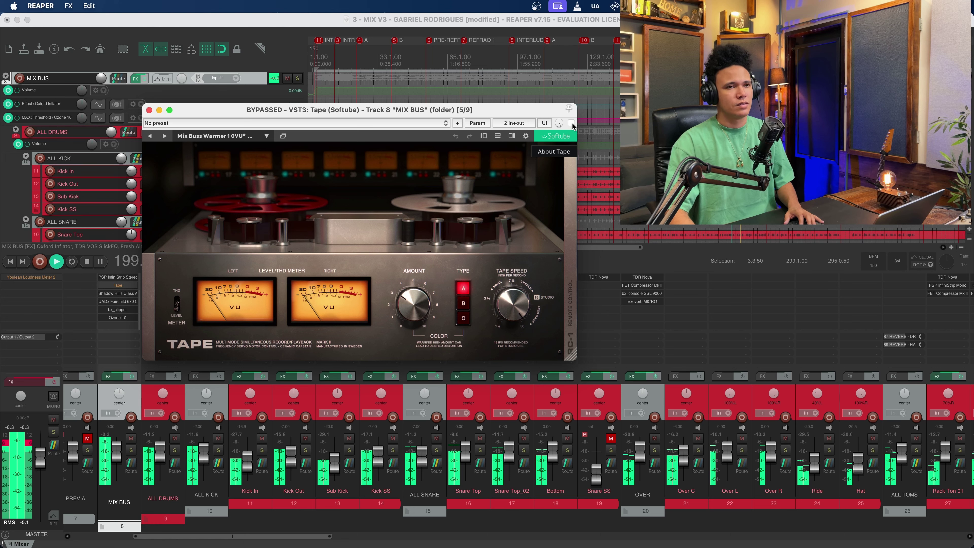
key(space)
click(571, 123)
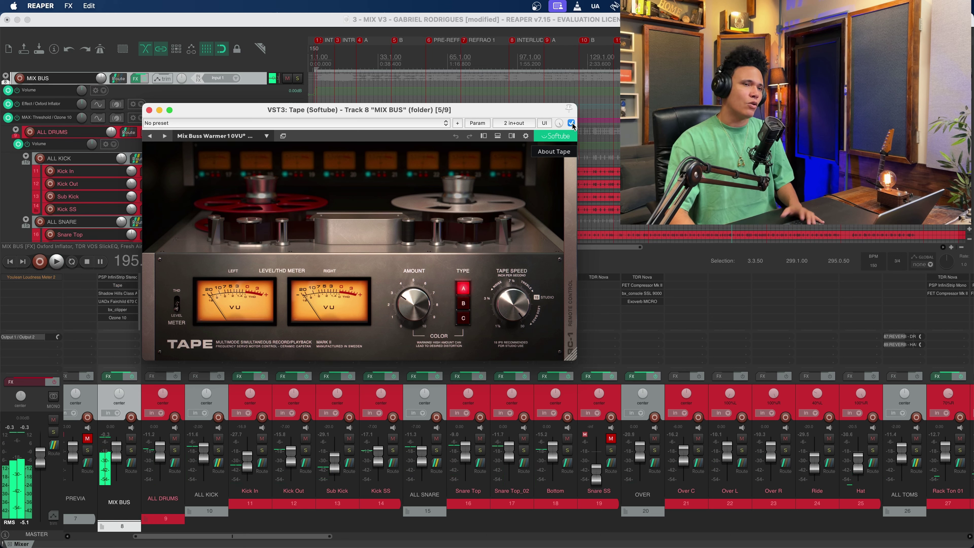
key(space)
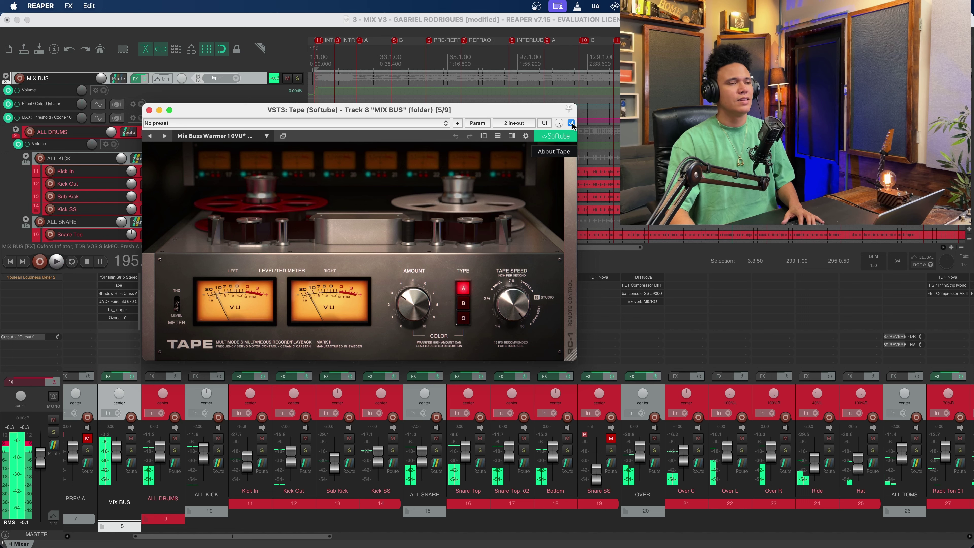
key(space)
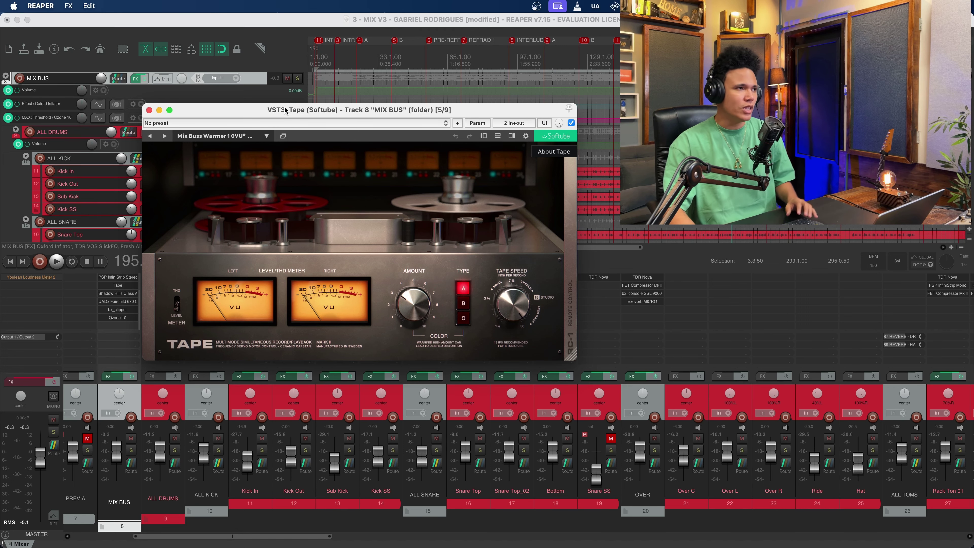
click(148, 110)
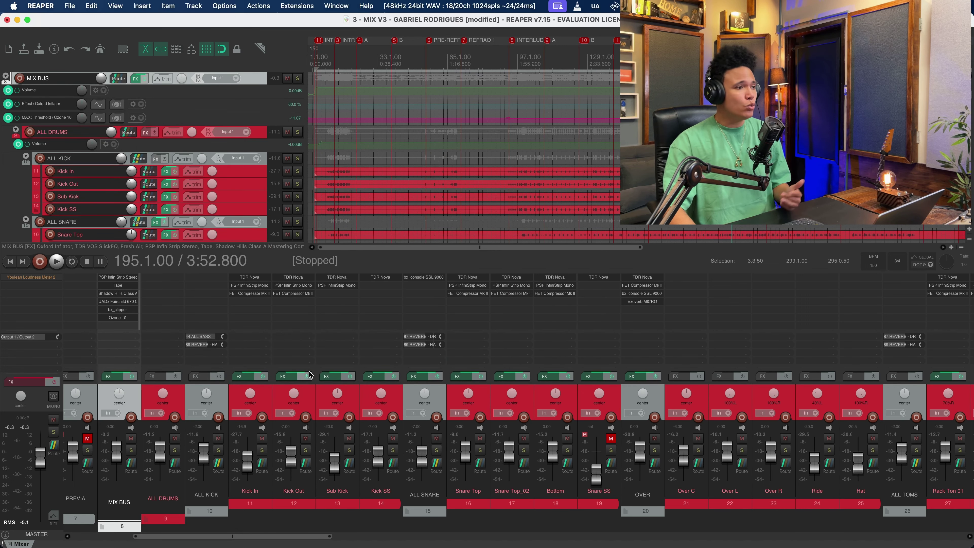
- Open the FET Compressor Mk II on the Kick In track, shrink its window and place it lower over the mixer
click(267, 399)
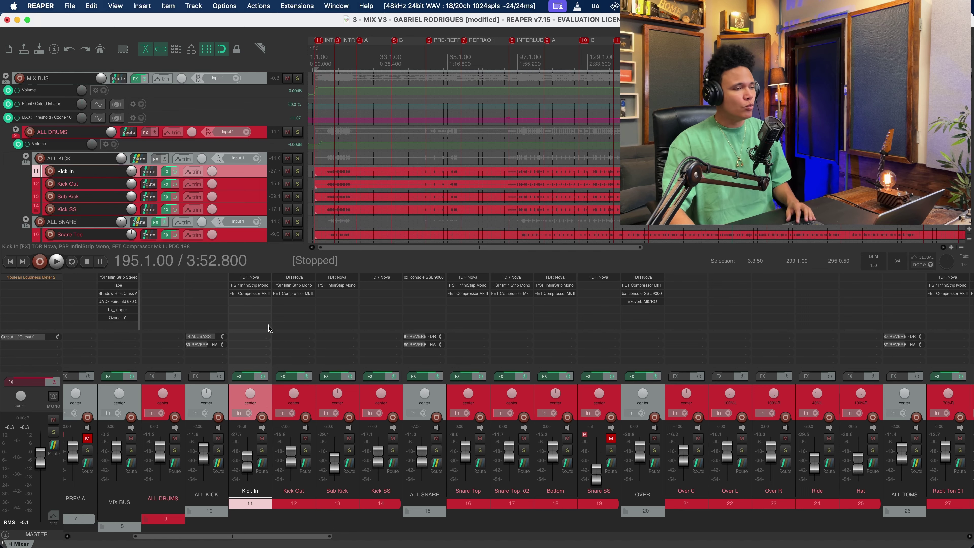
click(261, 293)
drag(469, 109, 404, 111)
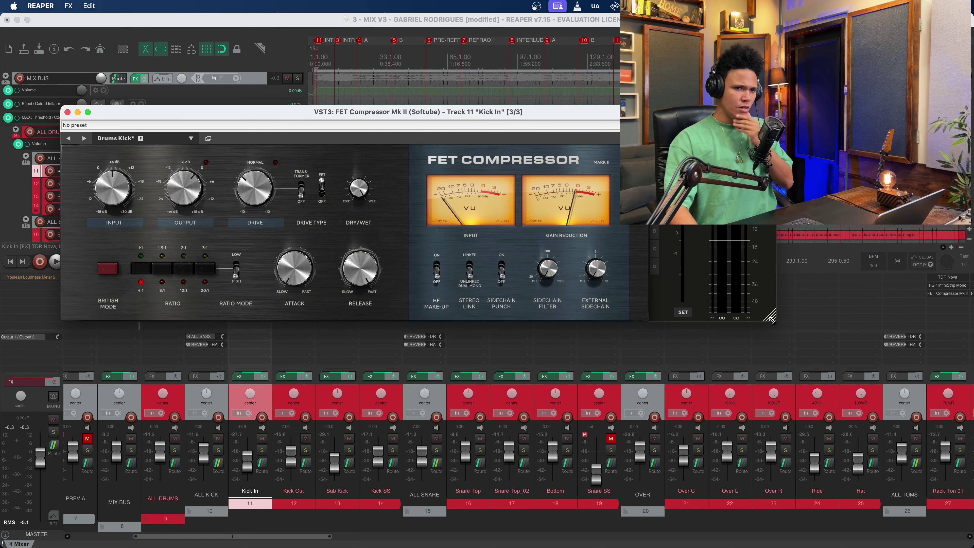
drag(770, 316, 618, 277)
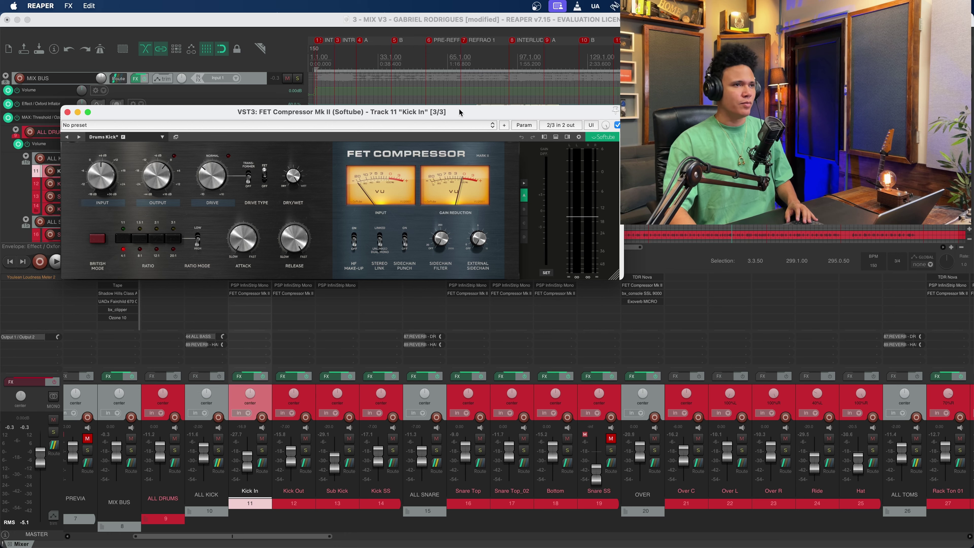
drag(459, 109, 458, 141)
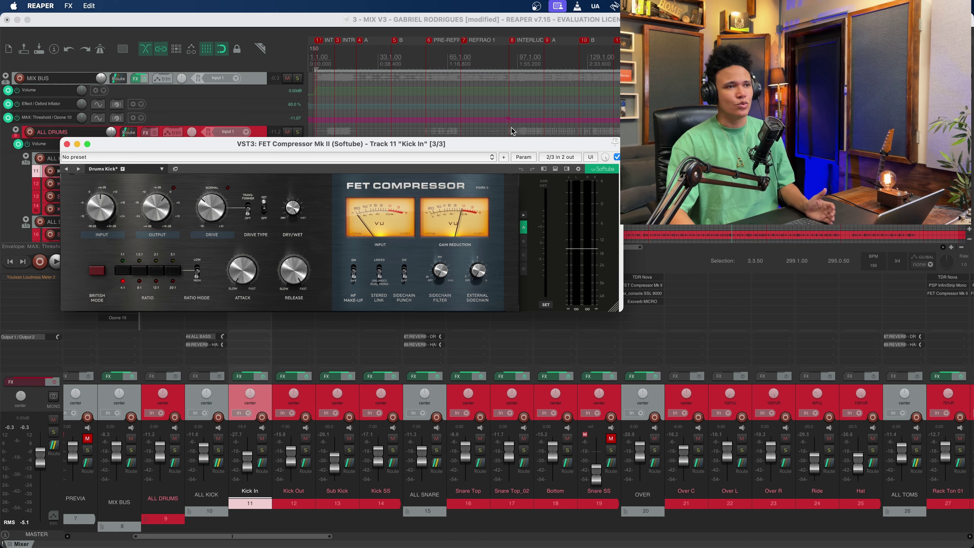
- Examine the FET Compressor's Transformer Drive switch on the Kick In track and close the plug-in window
drag(476, 145, 497, 142)
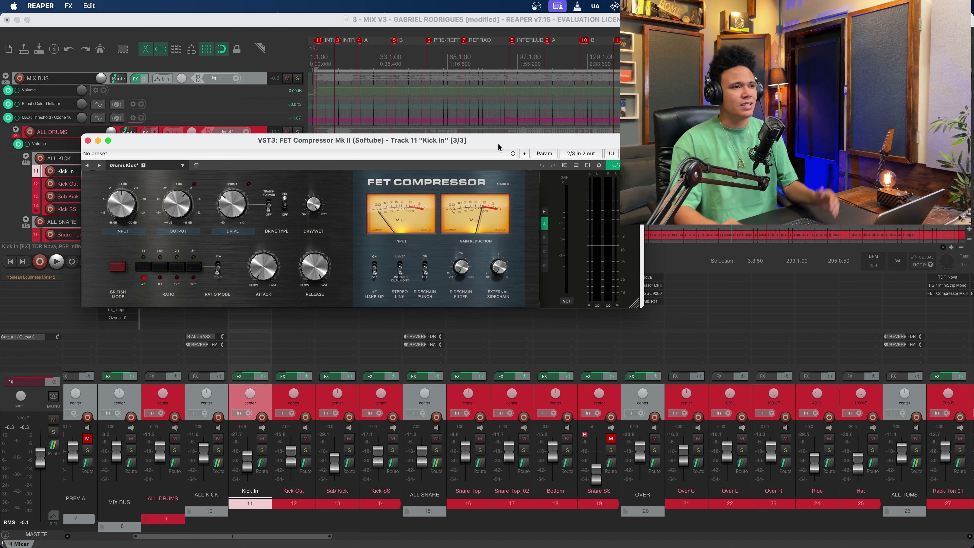
mouse_move(452, 142)
mouse_down()
mouse_move(471, 146)
mouse_move(452, 149)
mouse_up()
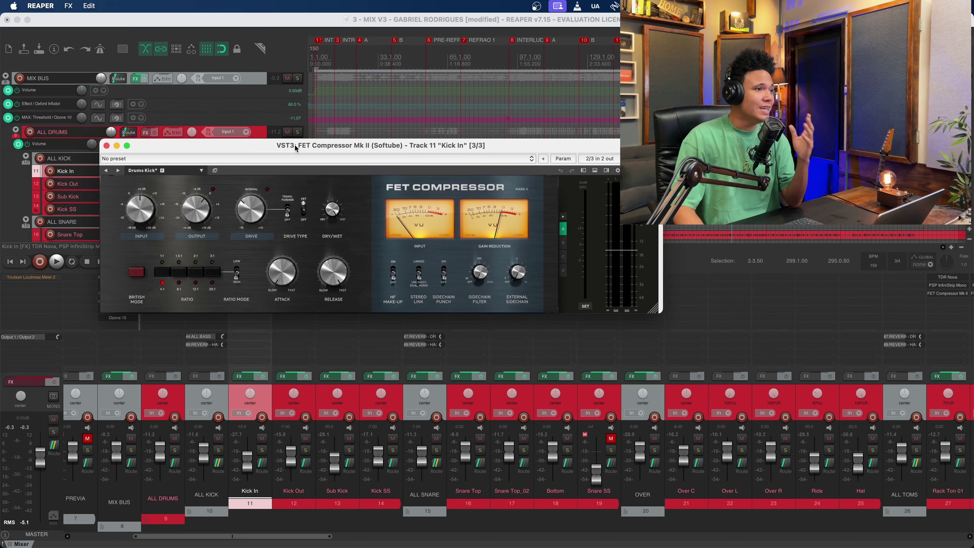
drag(203, 174, 206, 173)
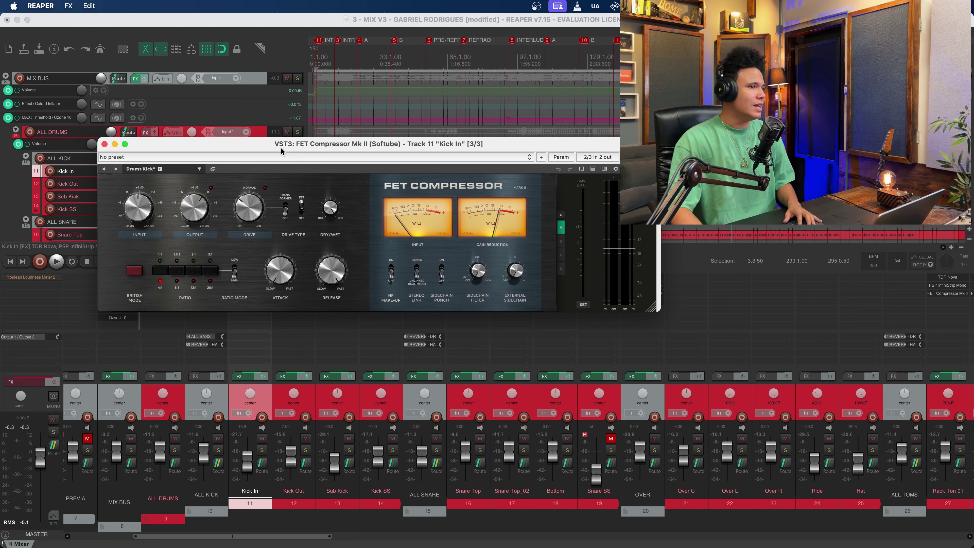
drag(286, 143, 266, 138)
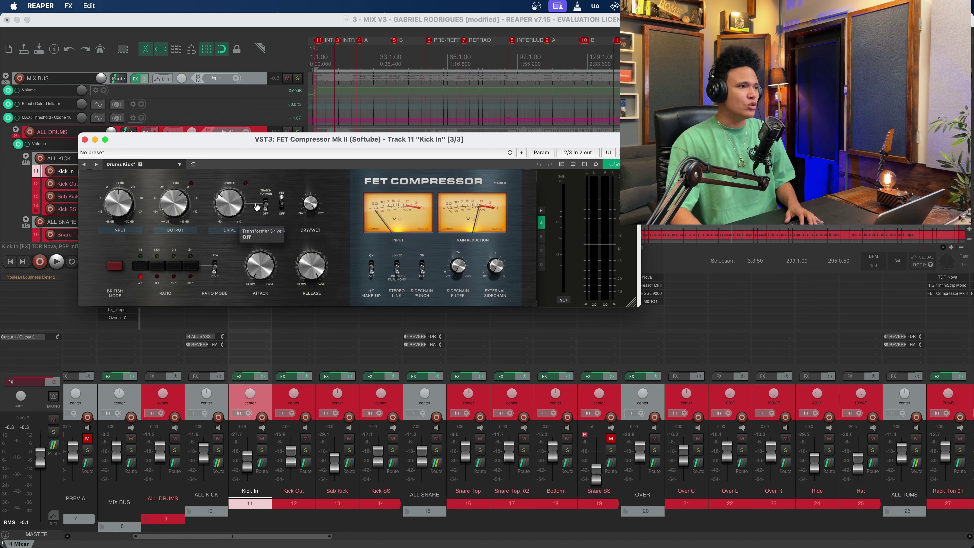
mouse_move(245, 202)
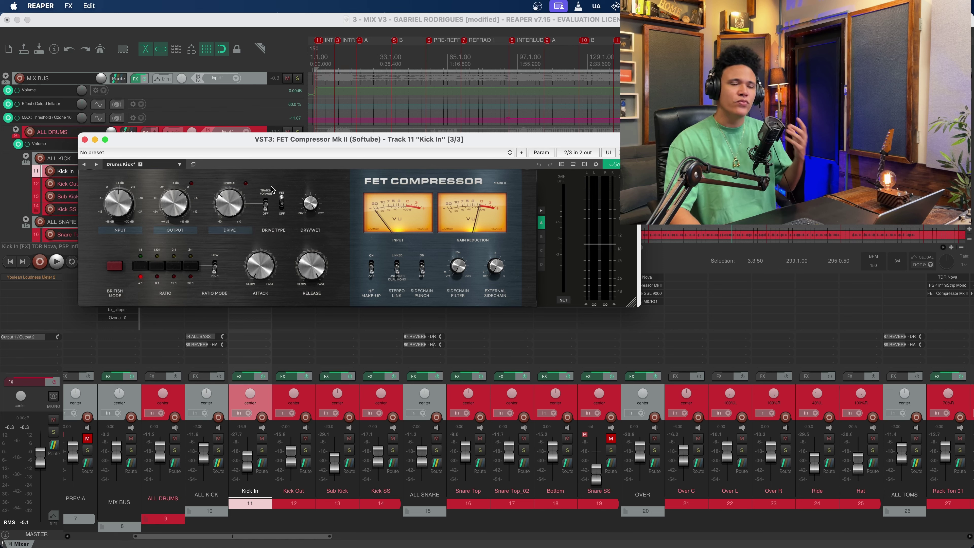
click(84, 140)
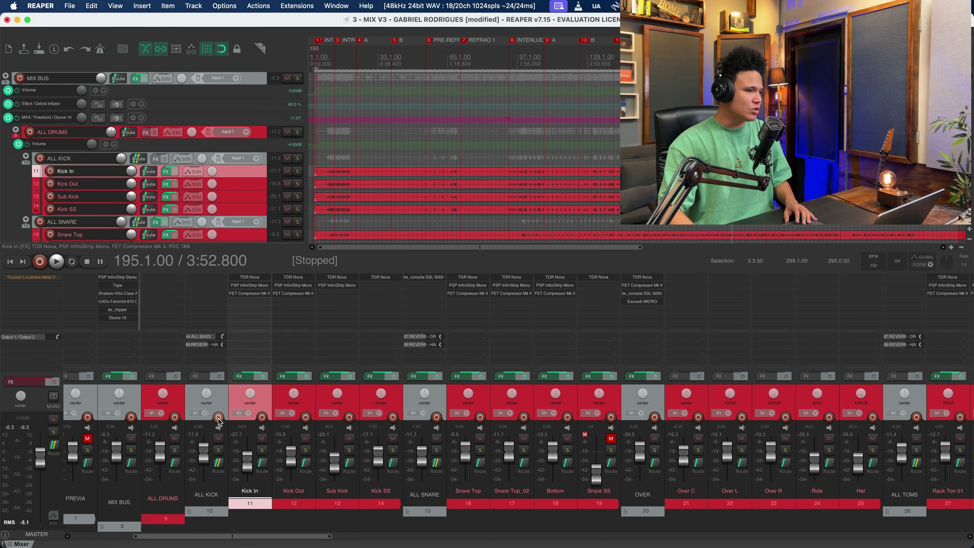
- Solo the ALL DRUMS folder, listen to the drums while viewing their mixer channels, and turn the solo off
click(174, 450)
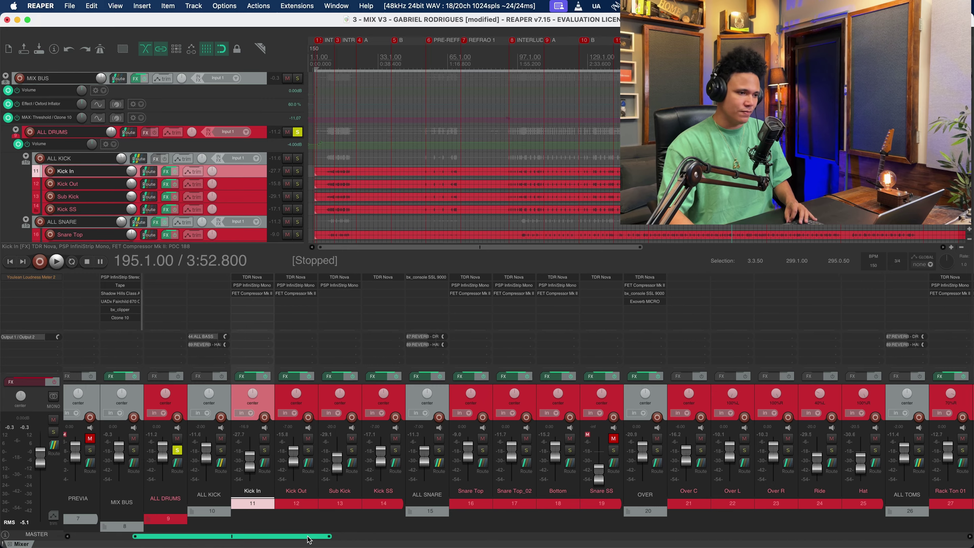
drag(294, 536, 270, 537)
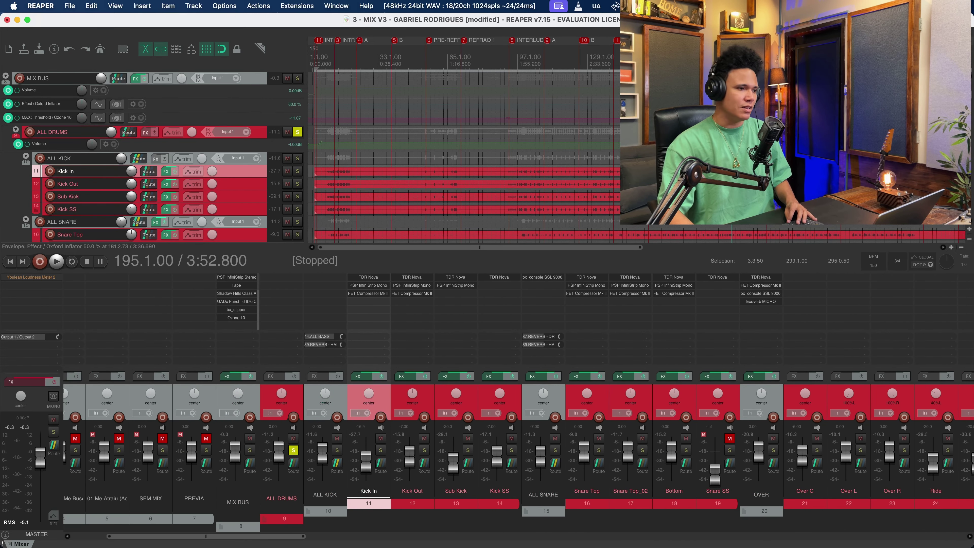
key(space)
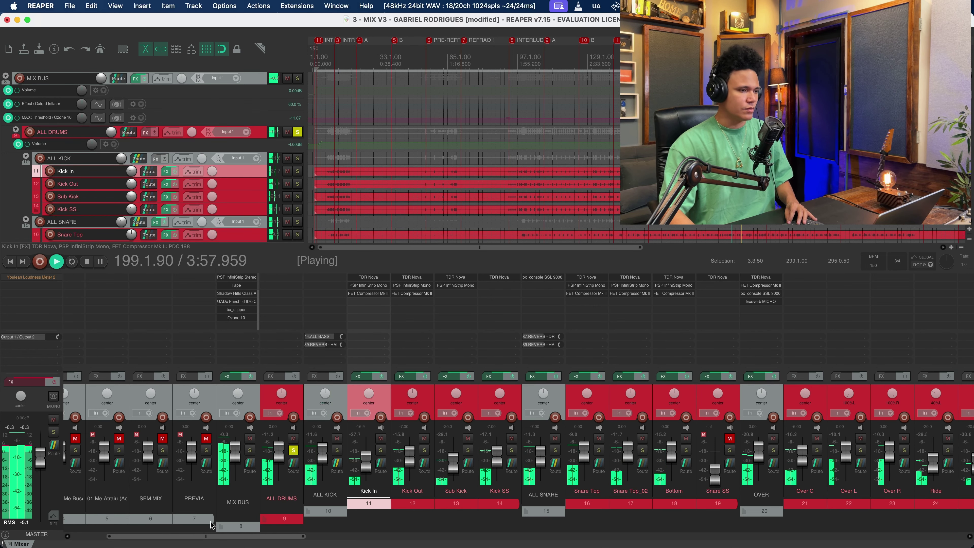
drag(224, 536, 259, 533)
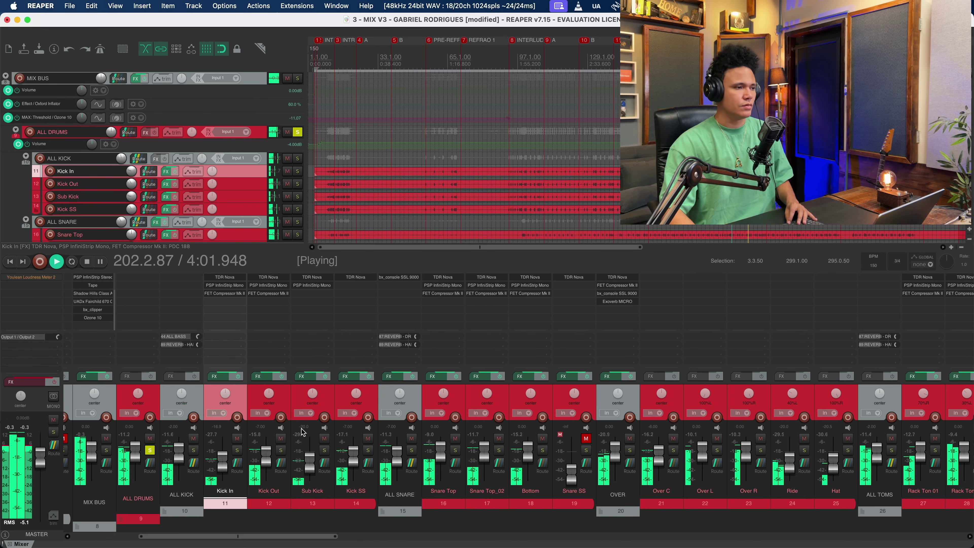
key(space)
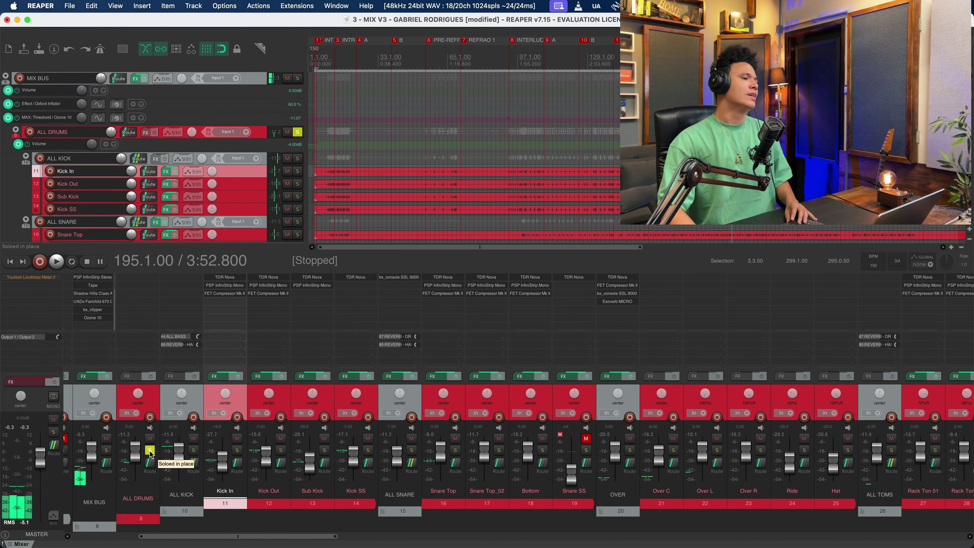
click(150, 451)
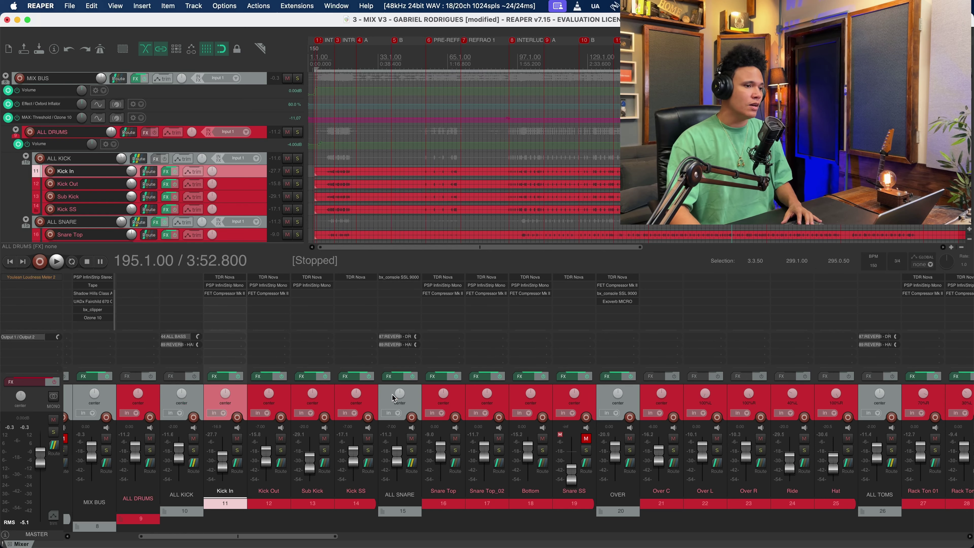
- Open the bx_console SSL 9000 J plug-in on the ALL SNARE track and move its window lower over the mixer
click(417, 393)
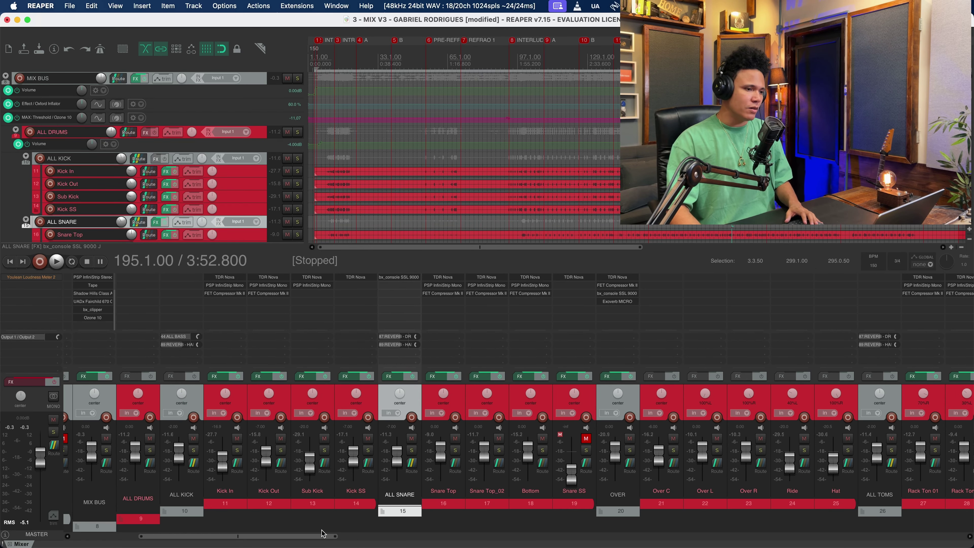
drag(324, 536, 338, 537)
click(337, 277)
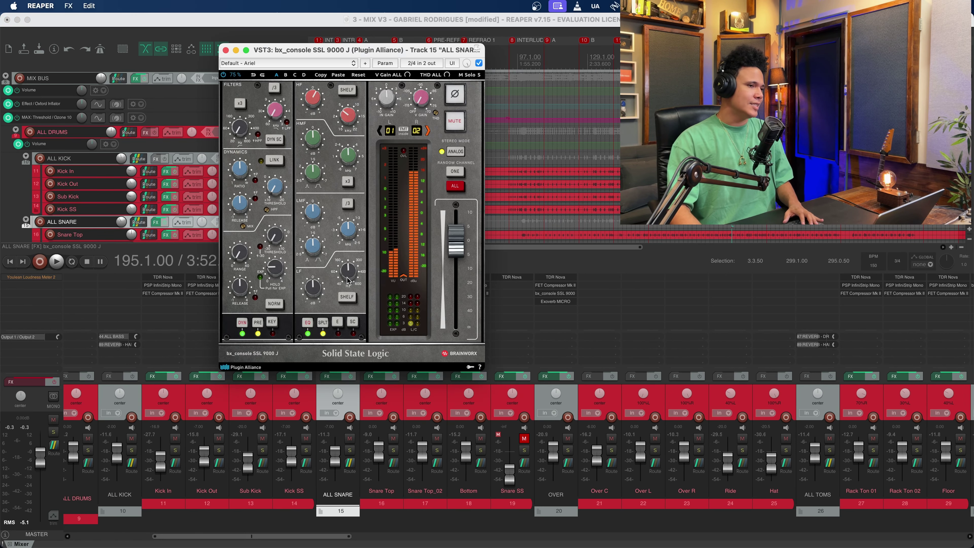
drag(365, 50, 390, 100)
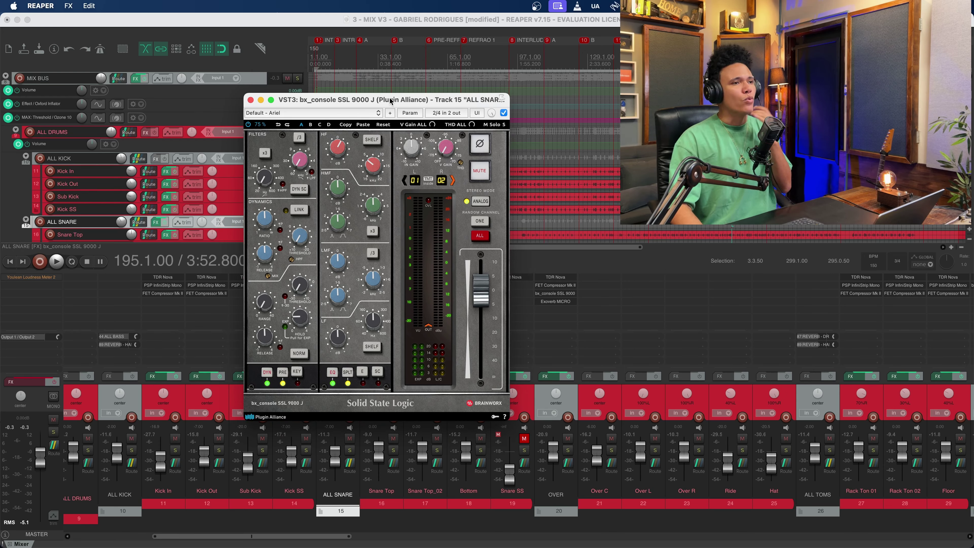
drag(390, 100, 365, 98)
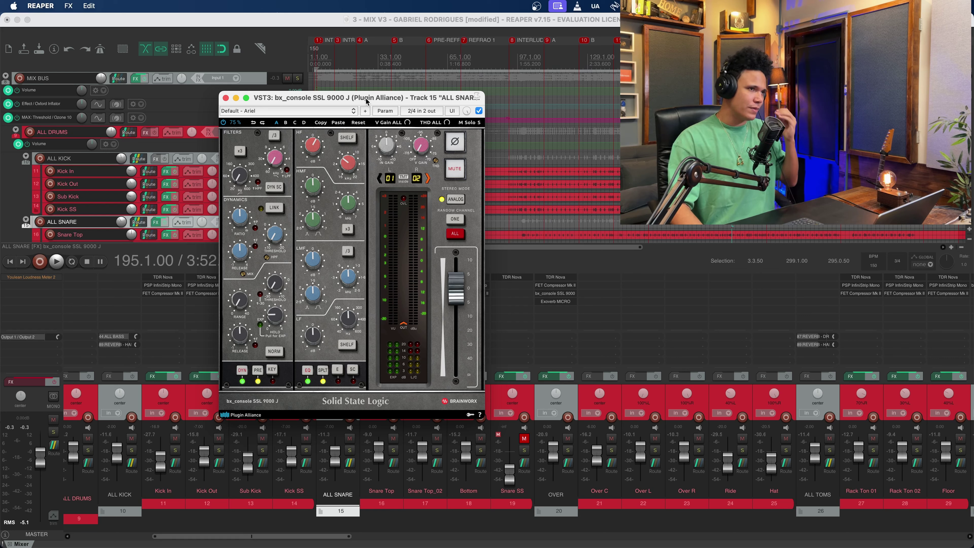
drag(367, 101, 365, 101)
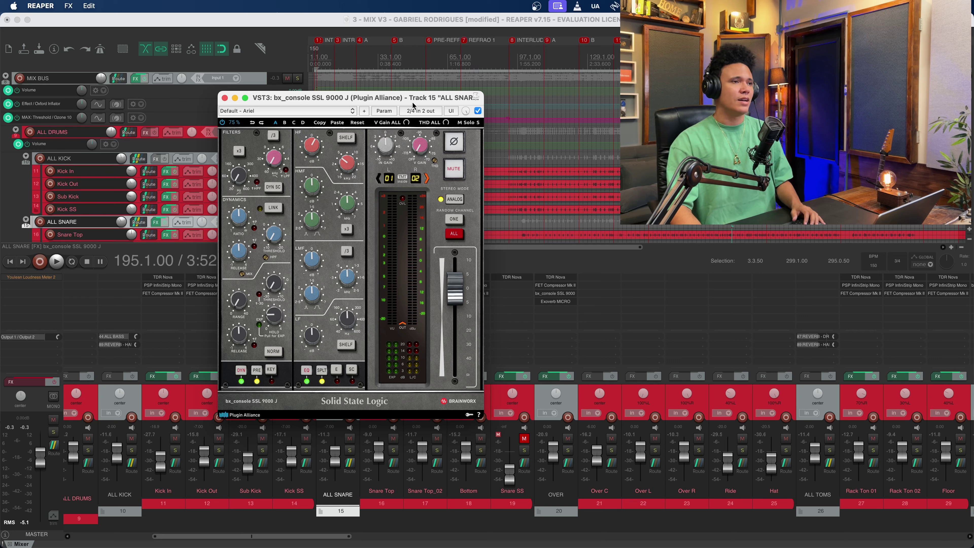
drag(417, 98, 439, 94)
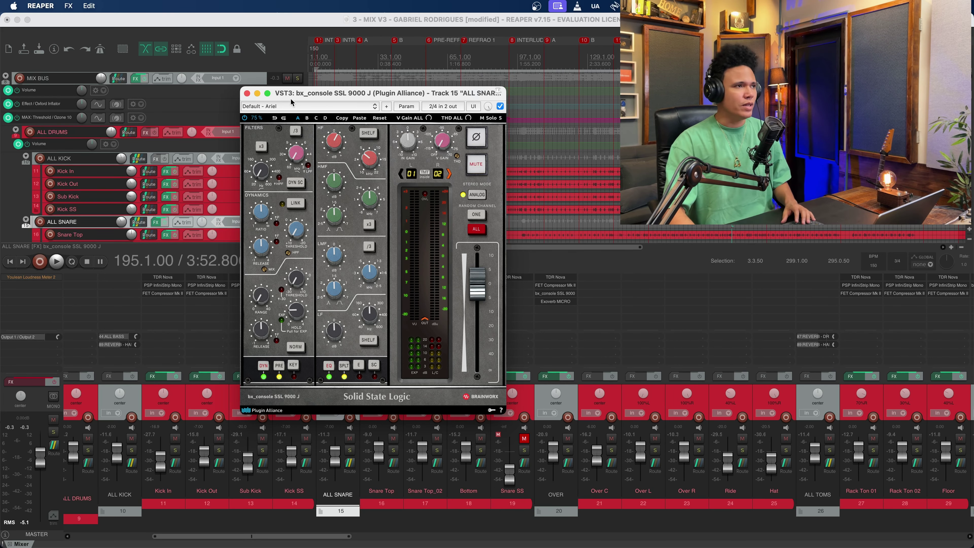
- Close the snare's console plug-in, play the CLAP DELAY track soloed, turn its solo off and stop playback
click(247, 93)
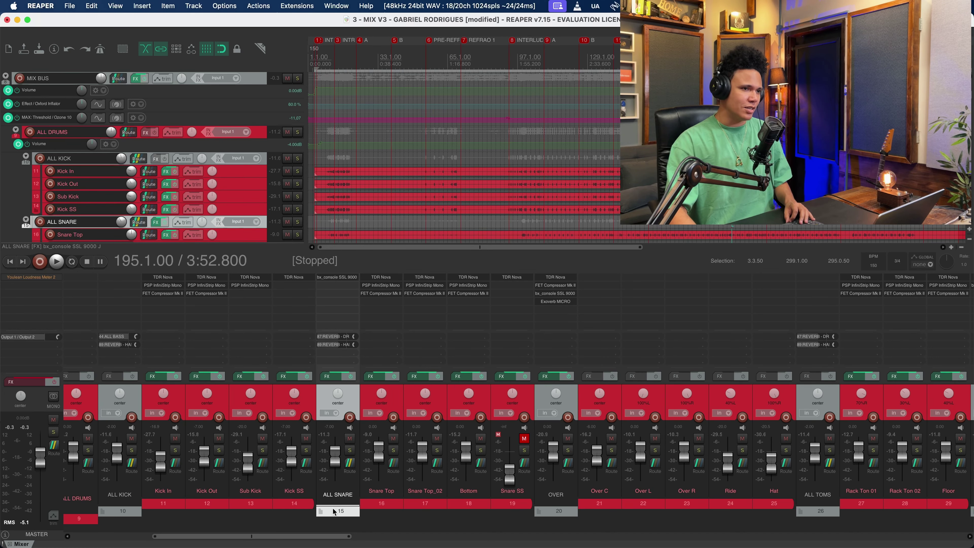
drag(311, 539, 507, 541)
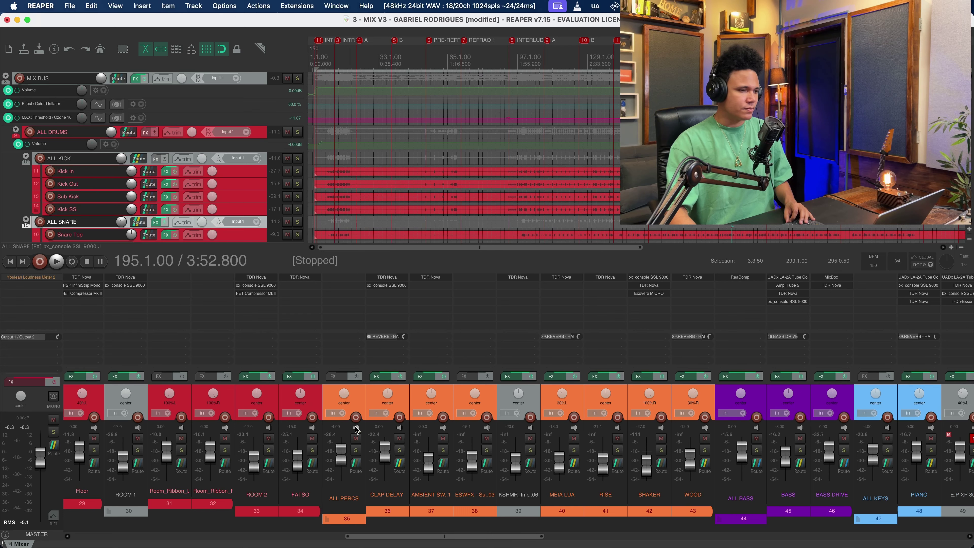
click(395, 356)
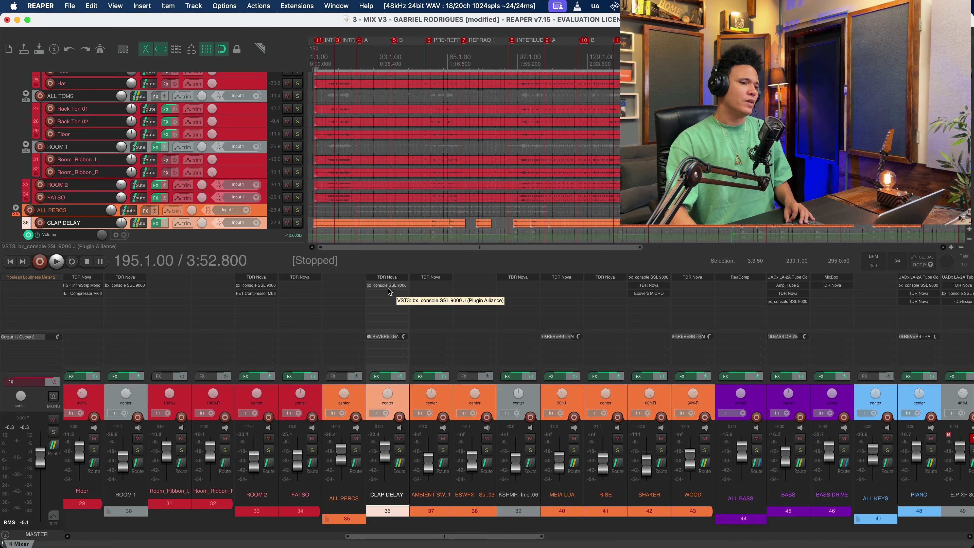
click(399, 450)
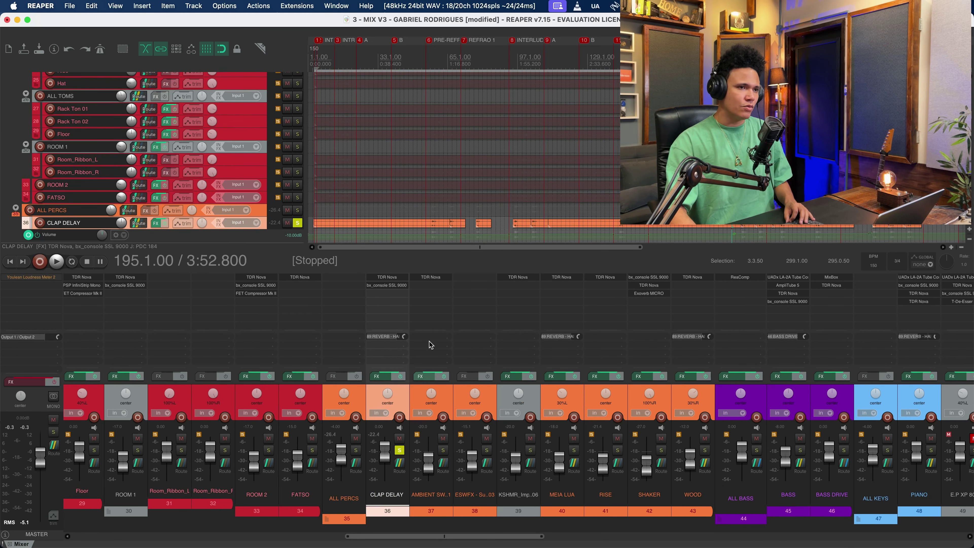
click(510, 215)
key(space)
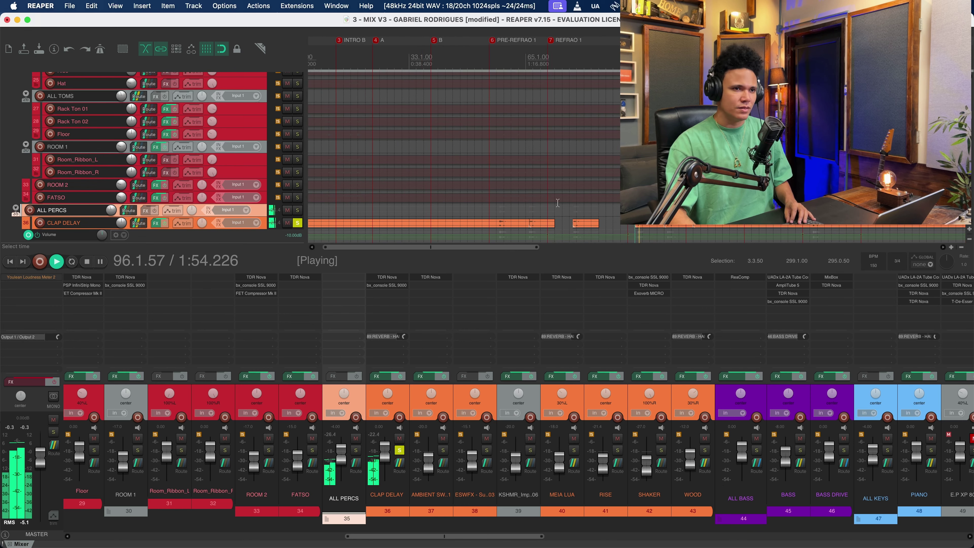
click(399, 450)
key(space)
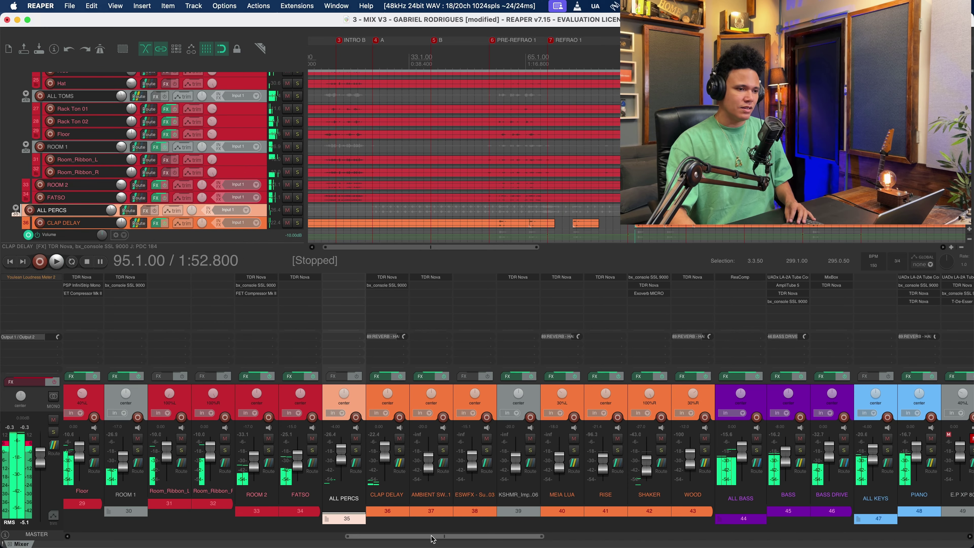
- Review the plug-in chains of the bass, keys and guitar channels, and view bx_console SSL 9000 J on the first clean guitar track before closing it
drag(433, 536, 496, 537)
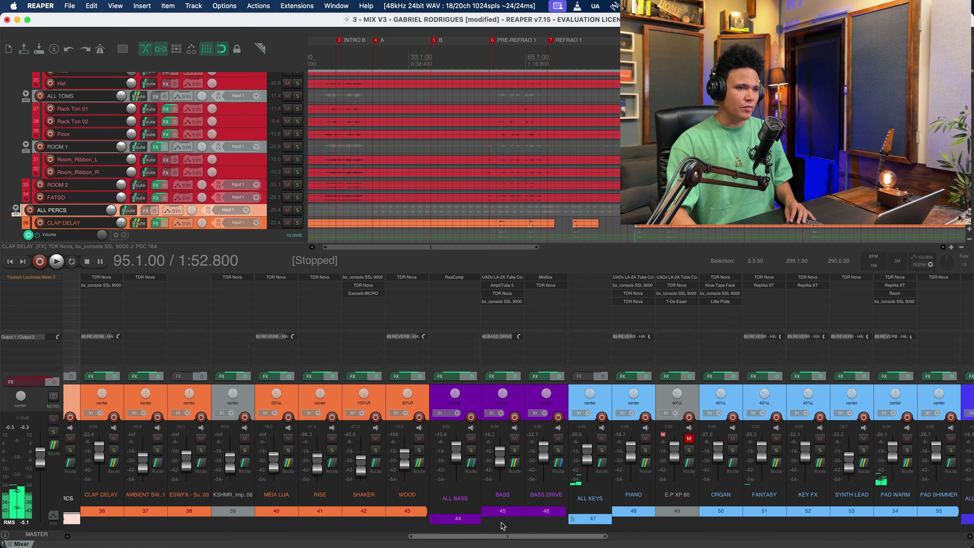
drag(545, 533, 627, 536)
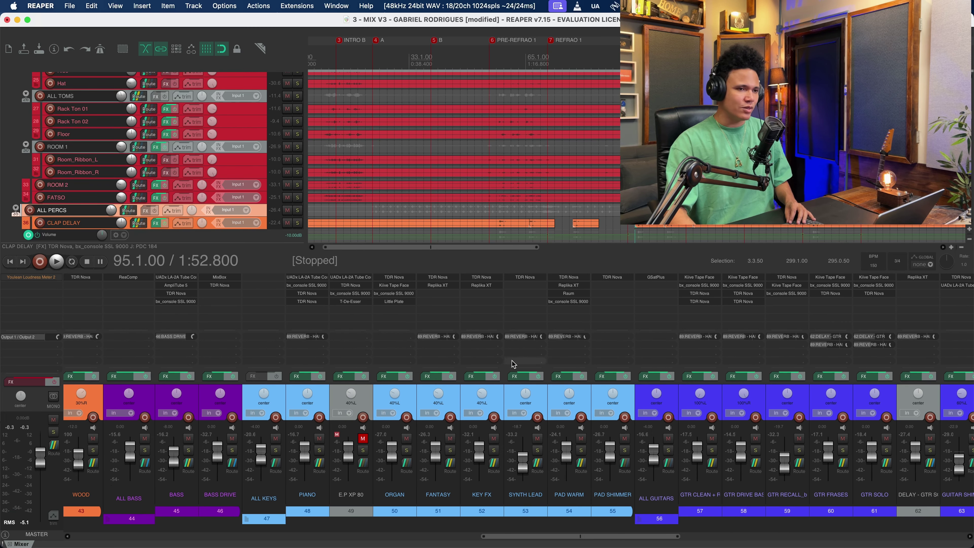
drag(581, 536, 633, 535)
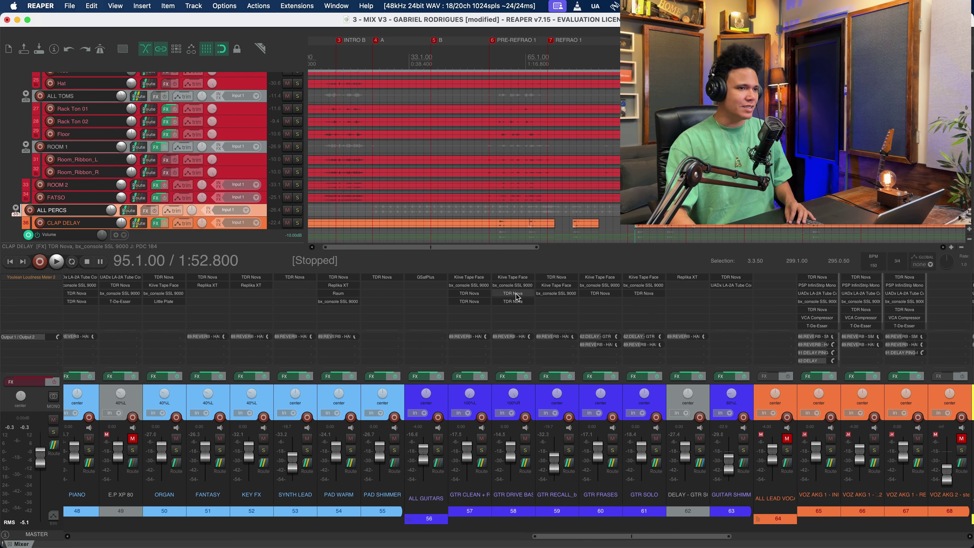
click(469, 285)
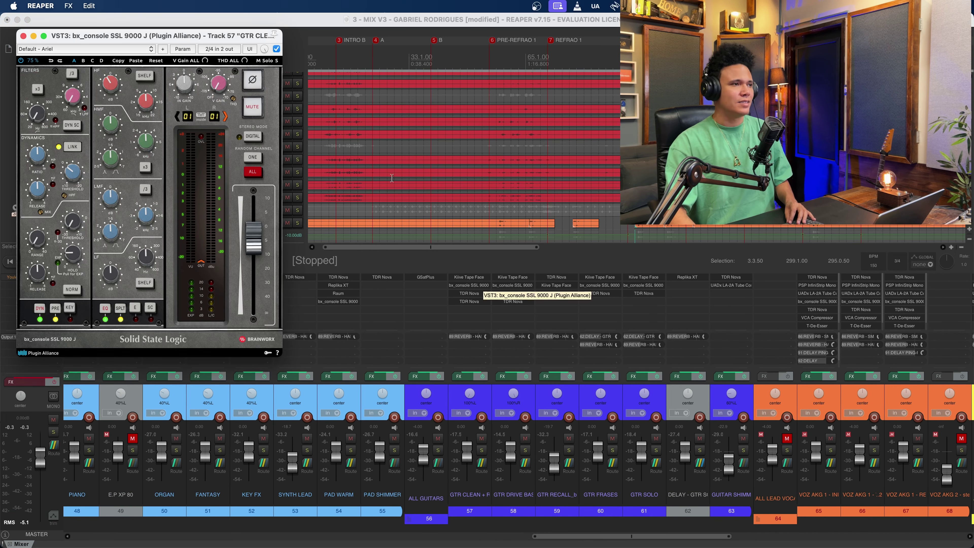
click(23, 35)
- Open the UADx LA-2A Tube Compressor on the PIANO track, shift its window over the mixer, examine it and close it
drag(593, 536, 643, 538)
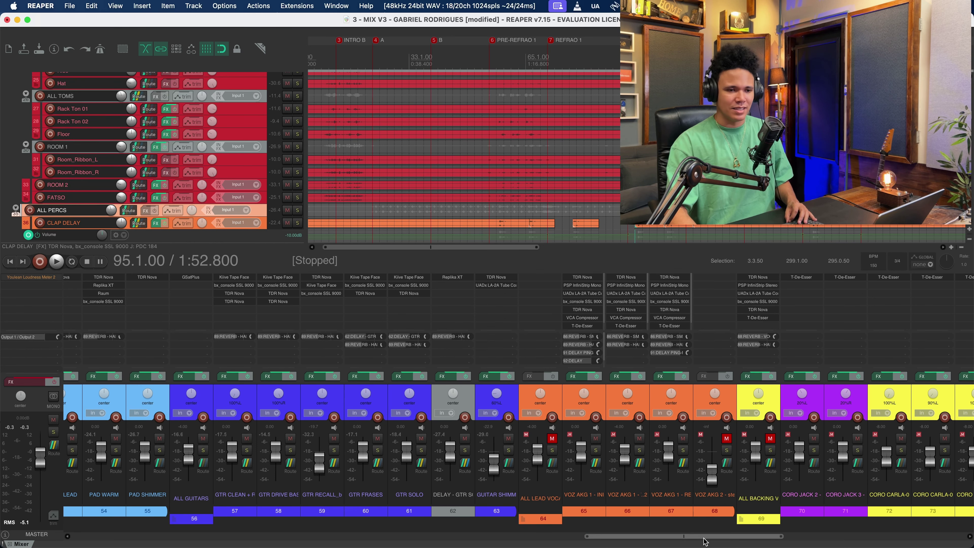
drag(703, 537, 564, 535)
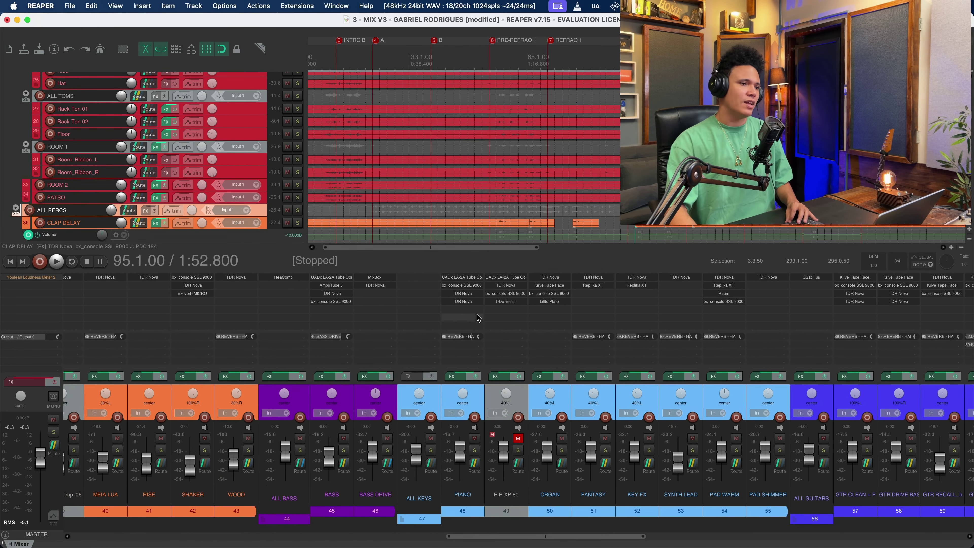
click(462, 277)
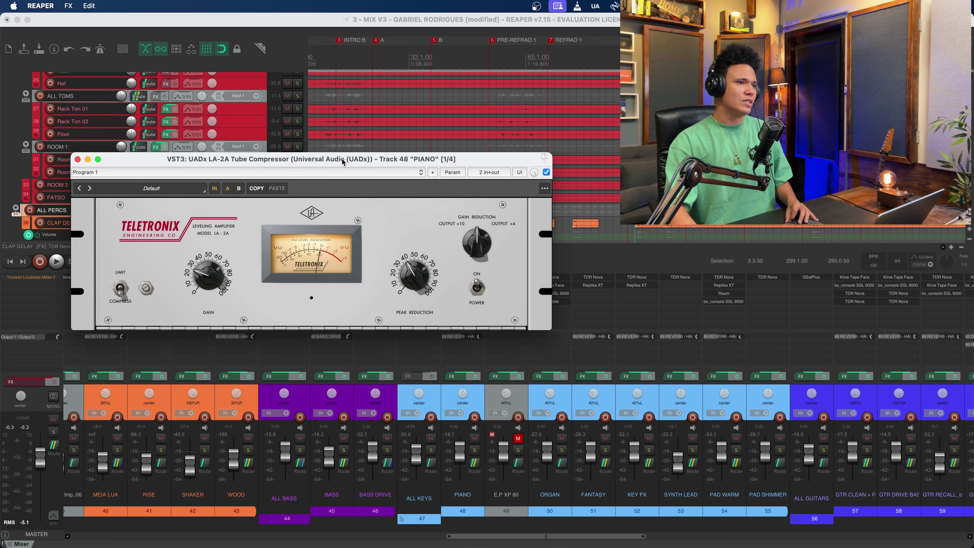
drag(343, 161, 375, 182)
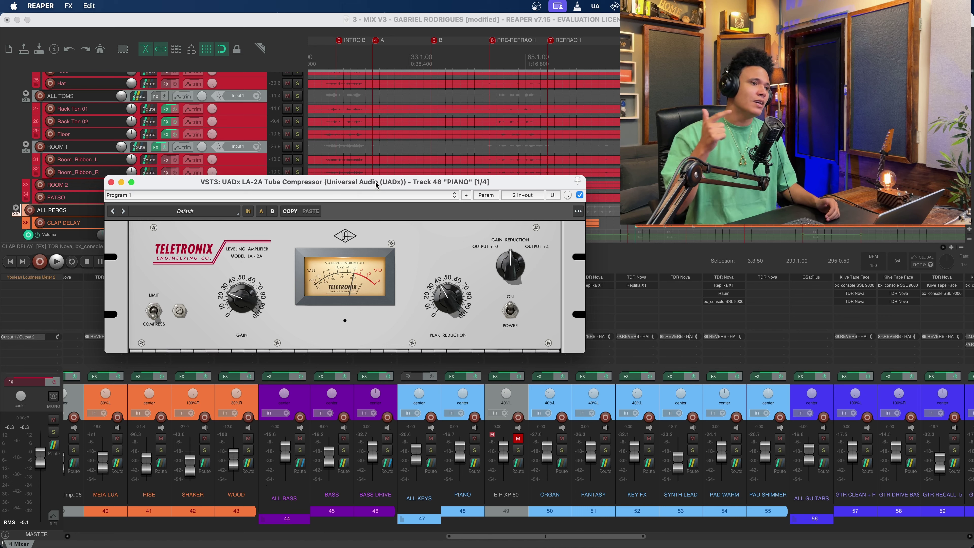
drag(375, 181, 382, 182)
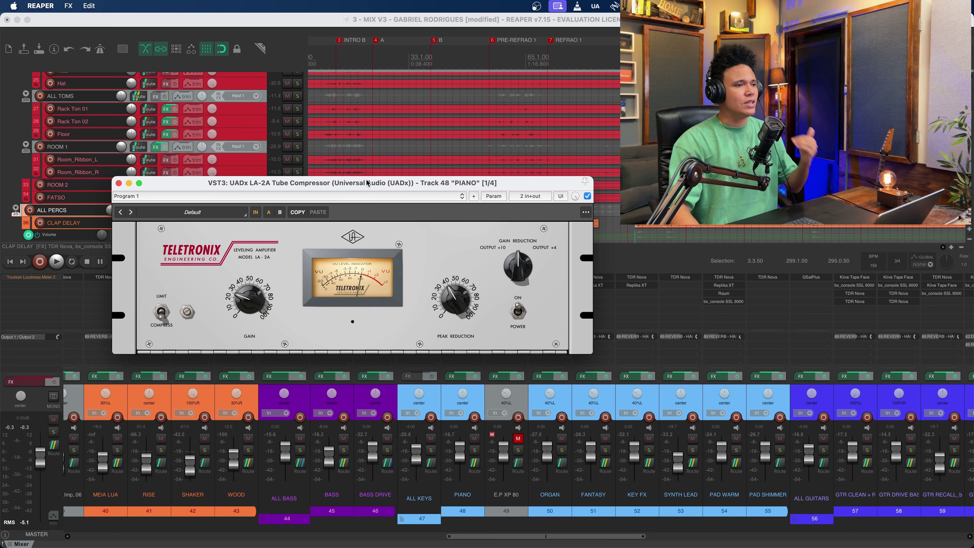
click(118, 183)
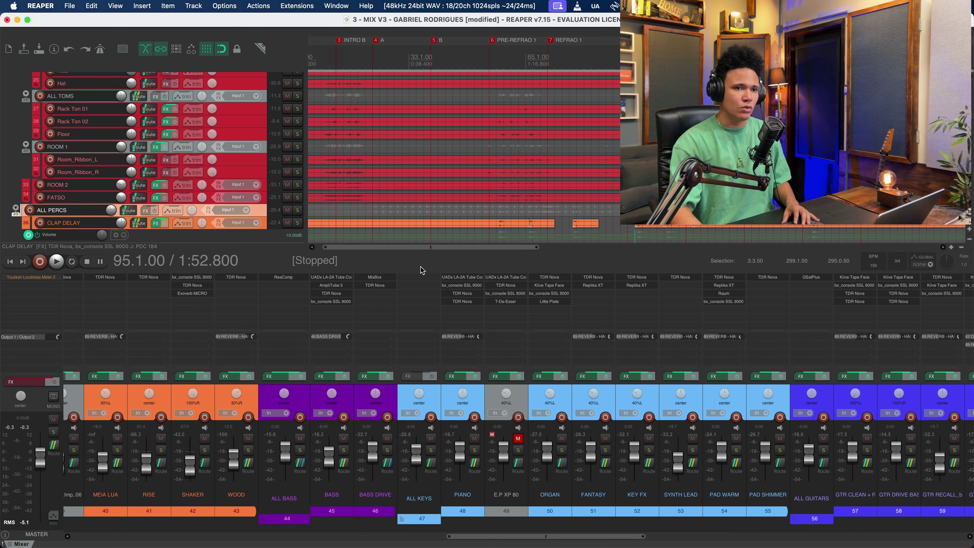
- Examine the Kiive Tape Face plug-in on the GTR CLEAN + REVERB L track, moving its window lower, and close it
drag(512, 537, 595, 537)
click(498, 277)
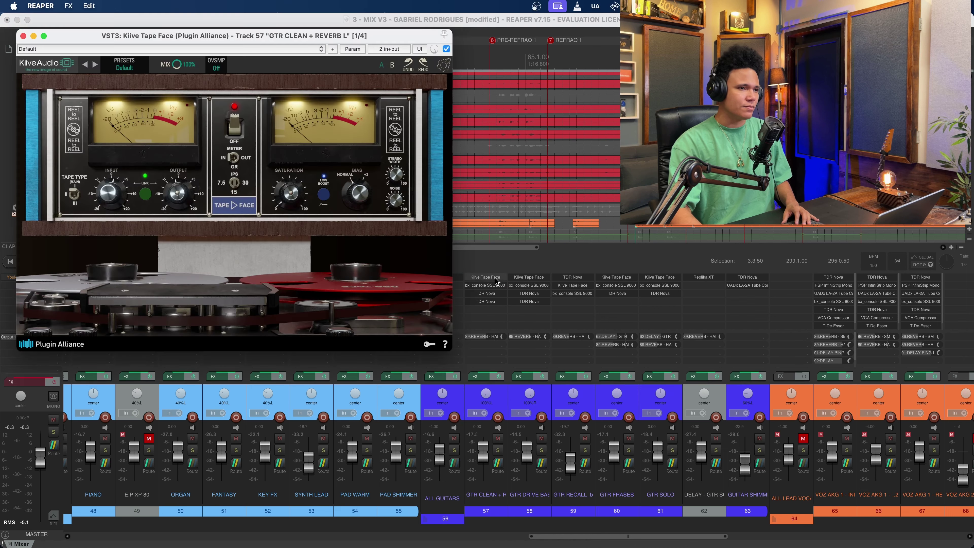
drag(290, 38, 361, 98)
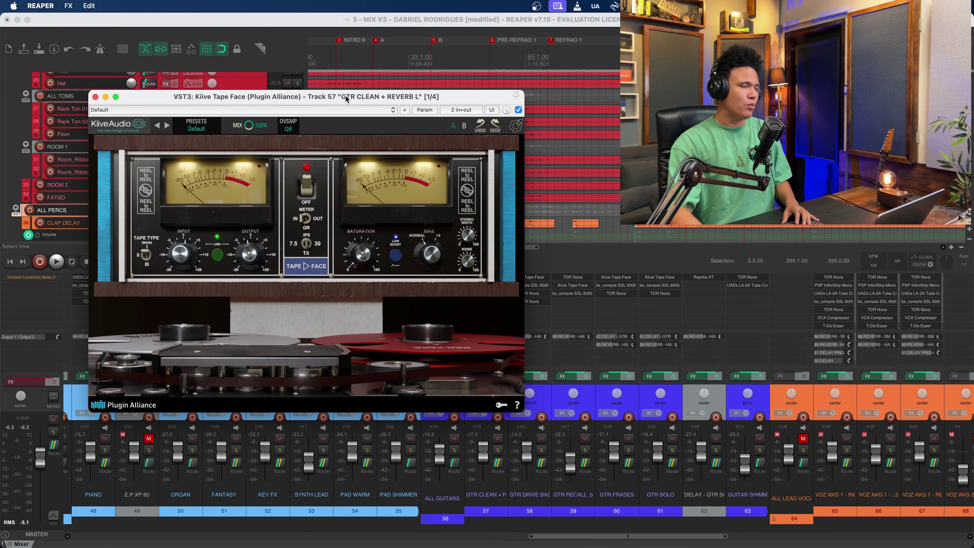
click(95, 95)
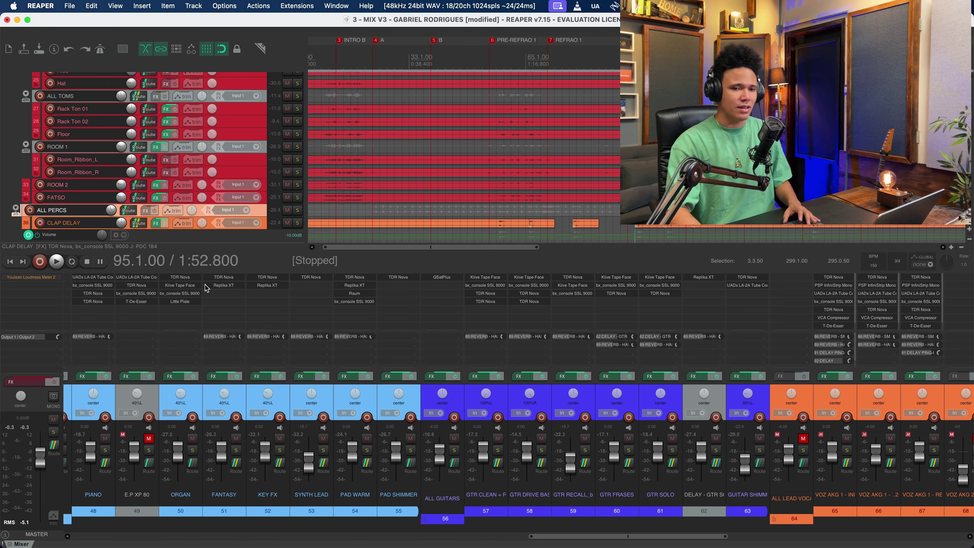
drag(582, 539, 580, 540)
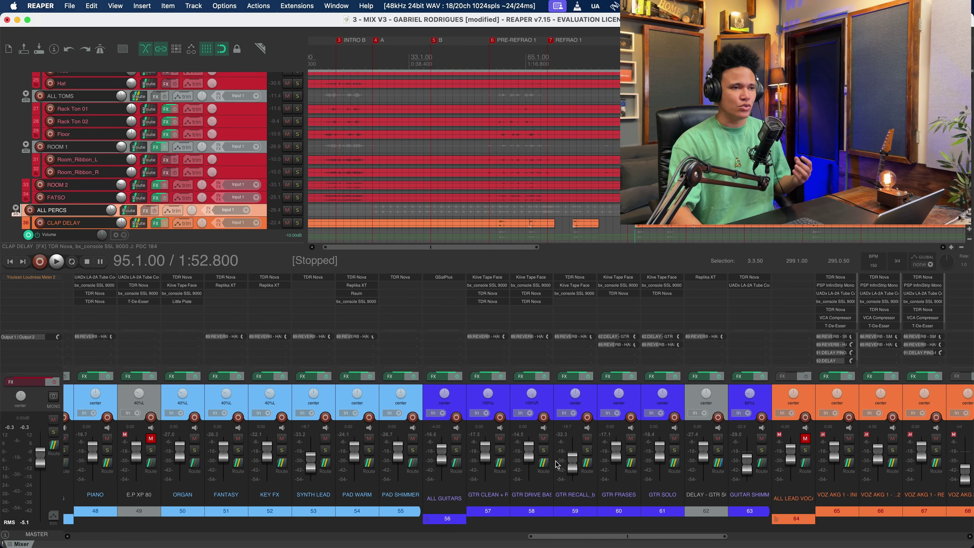
click(486, 277)
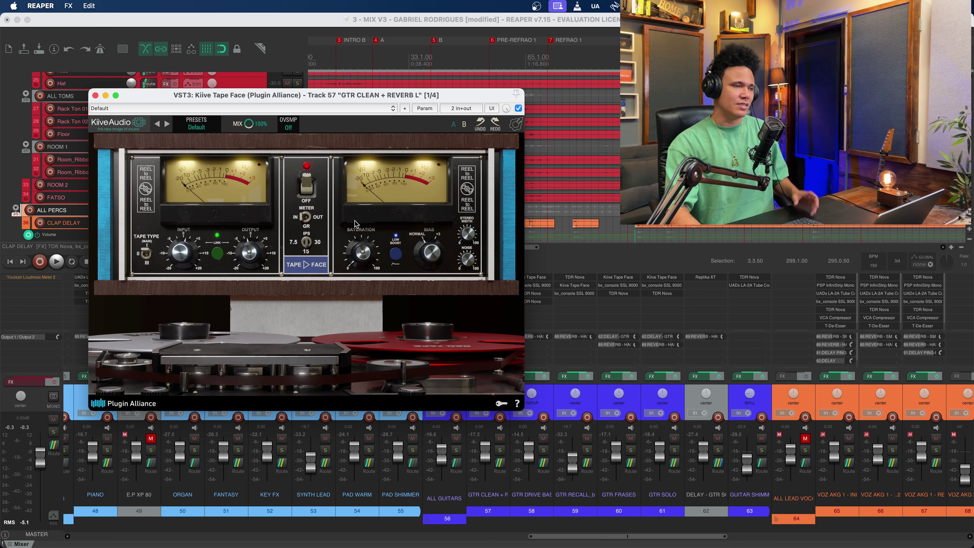
click(94, 96)
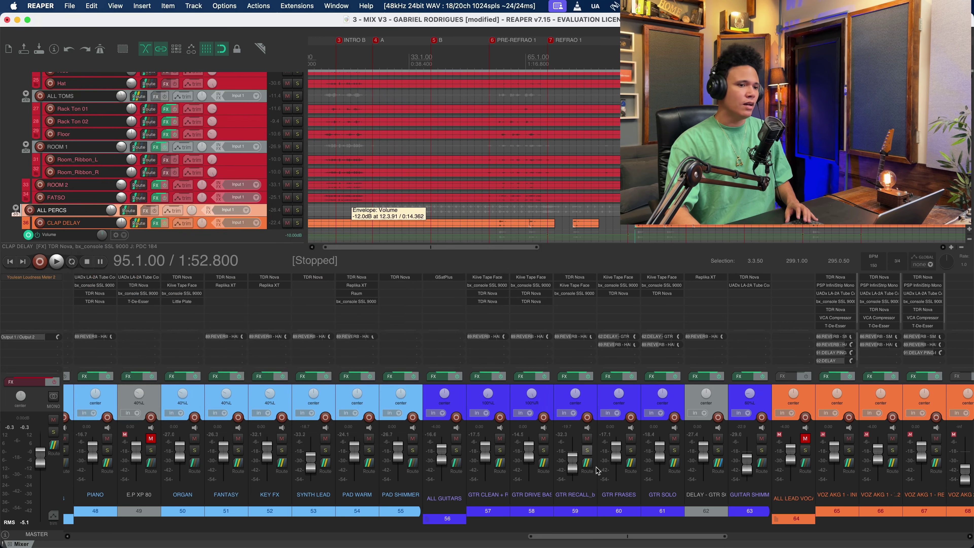
- Return to the MIX BUS channel, open its Softube Tape plug-in for another look and close it
drag(613, 536, 205, 475)
scroll(204, 475, left, 3)
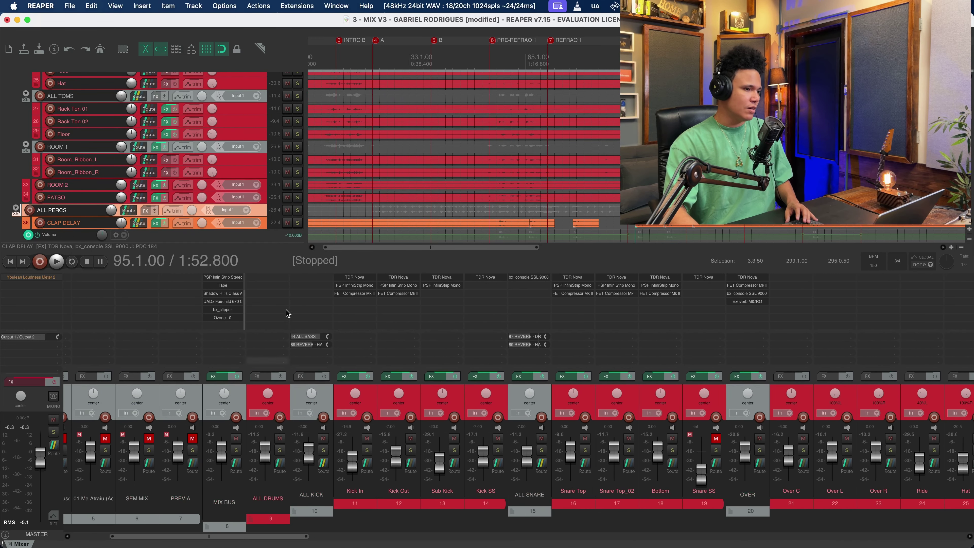
click(229, 287)
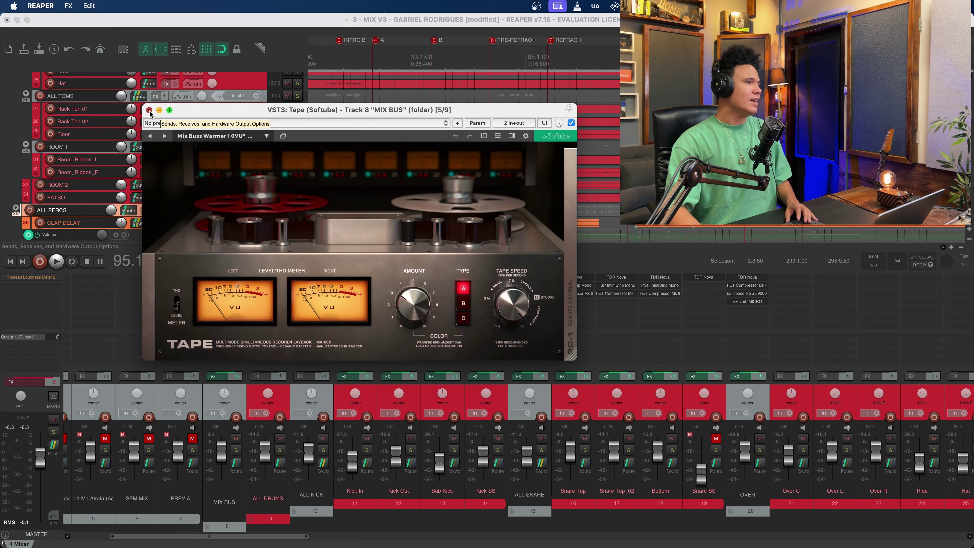
click(149, 110)
- Insert a new empty track directly after the MIX BUS folder track
drag(259, 538, 390, 544)
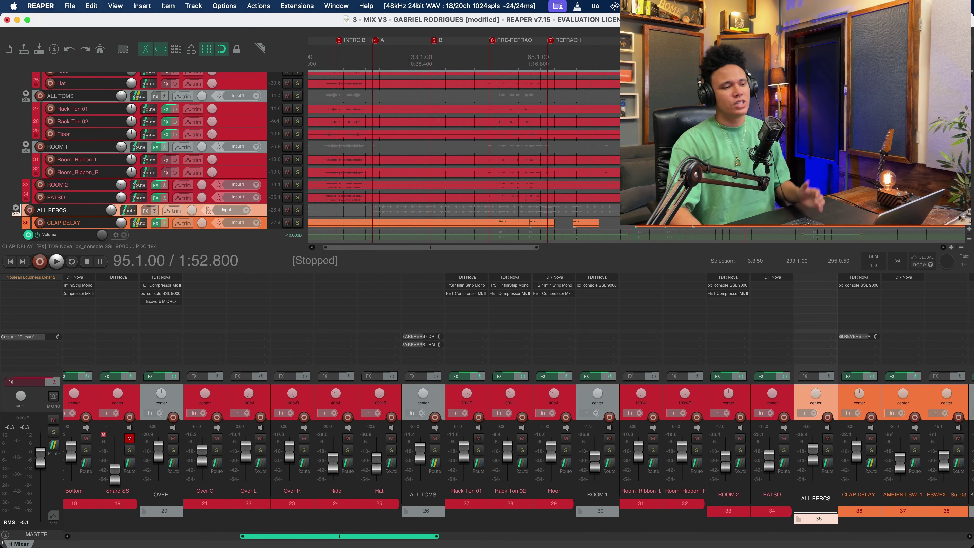
scroll(254, 436, left, 10)
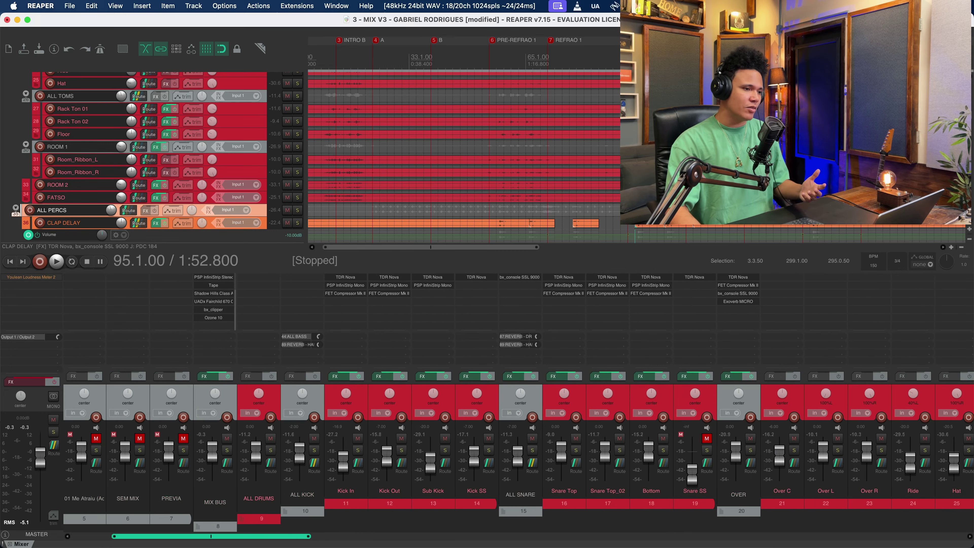
click(232, 405)
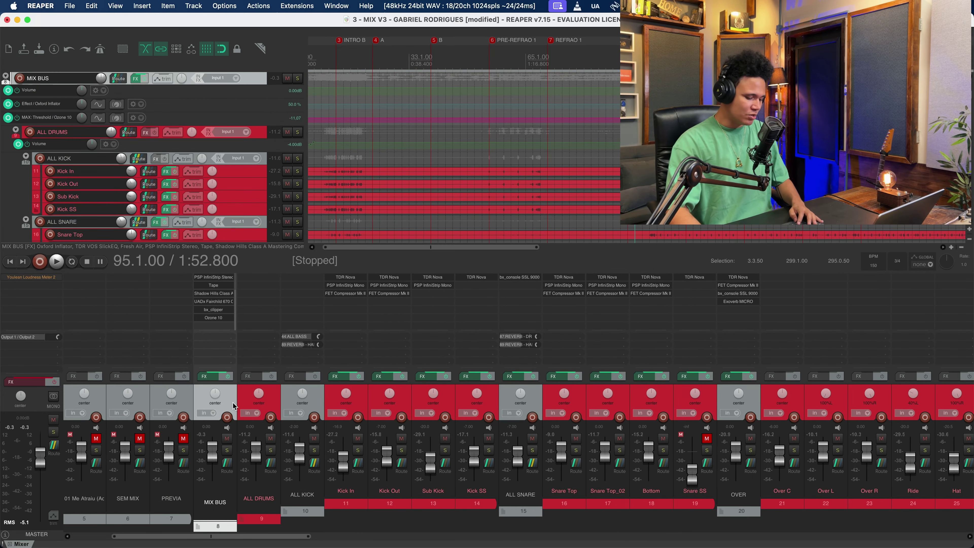
key(super+t)
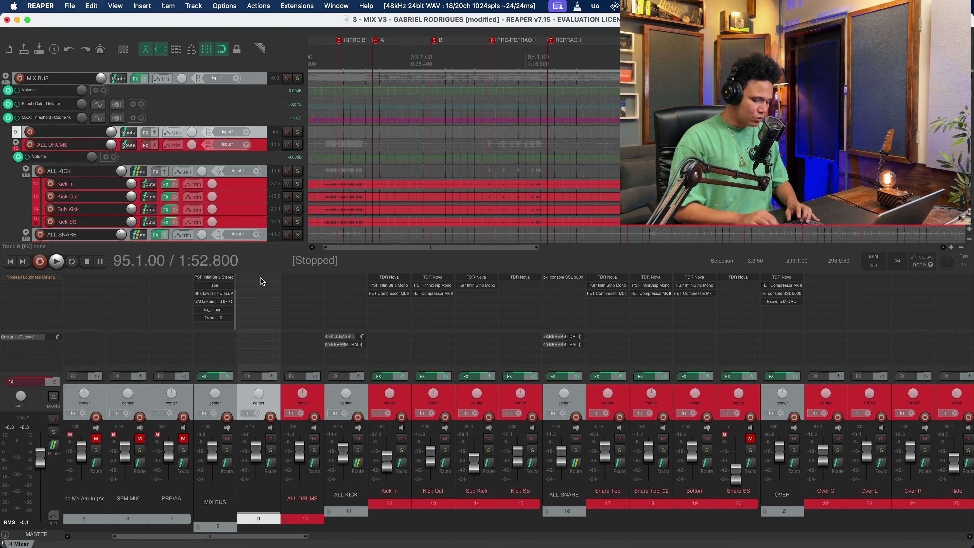
- Filter the plug-in list for "softube", add AU: British Class A to the new track and place its window lower over the mixer
double_click(261, 281)
text(softube)
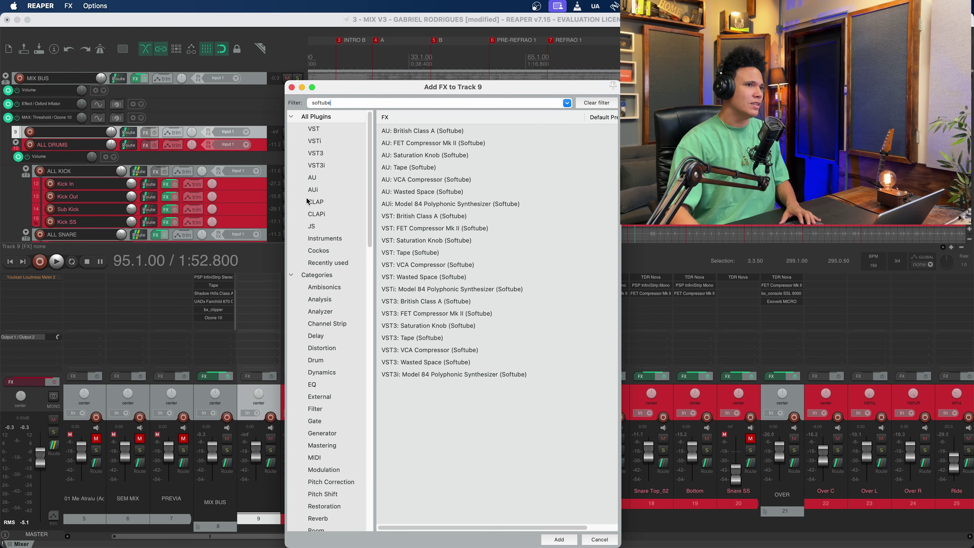
drag(440, 88, 418, 68)
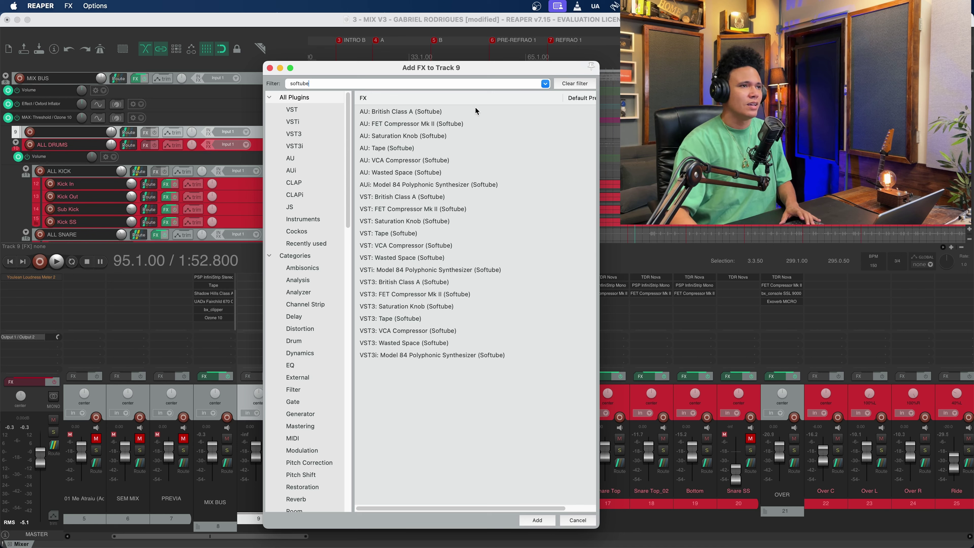
click(300, 135)
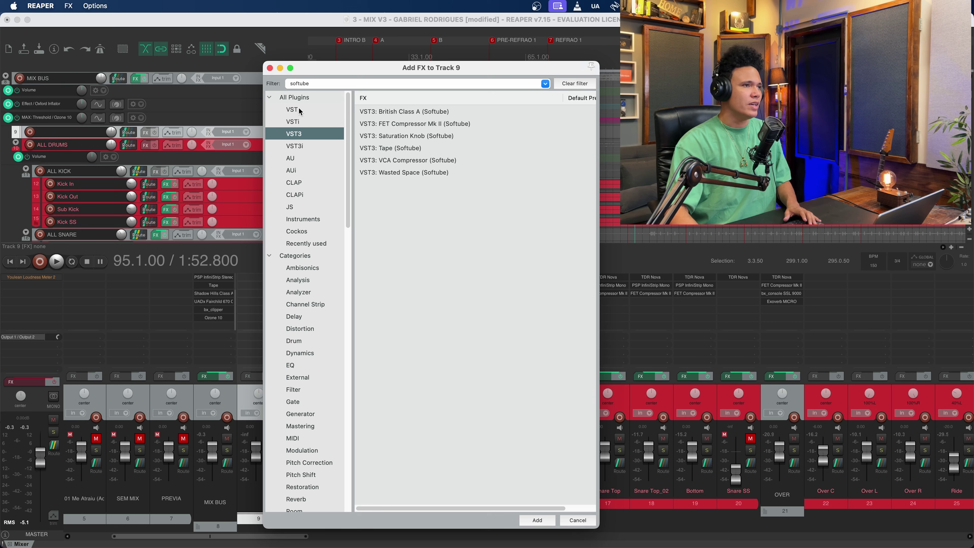
click(299, 99)
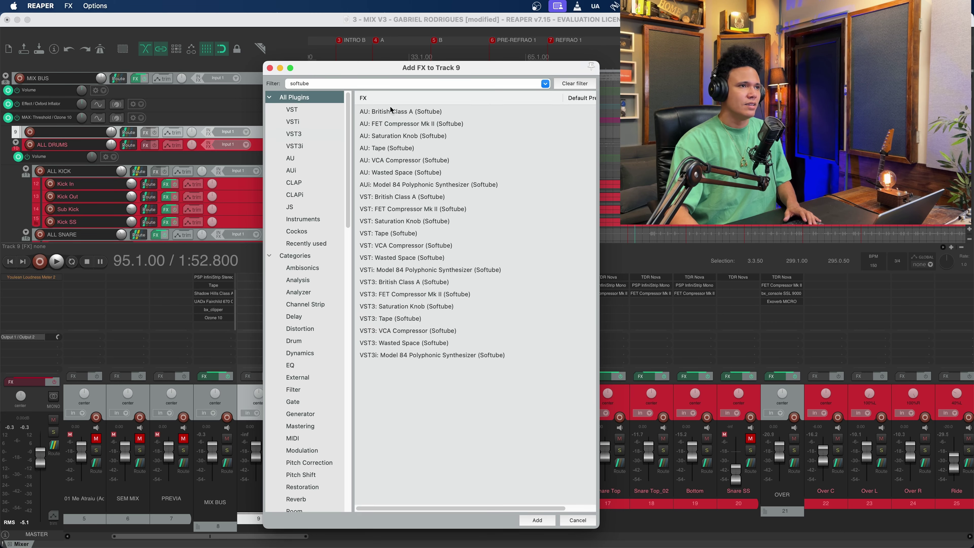
click(413, 113)
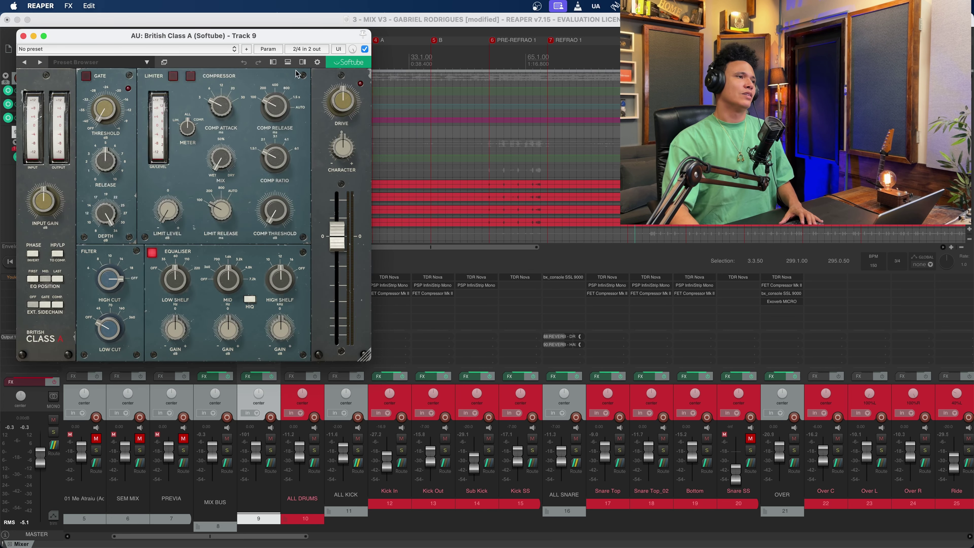
drag(283, 36, 455, 101)
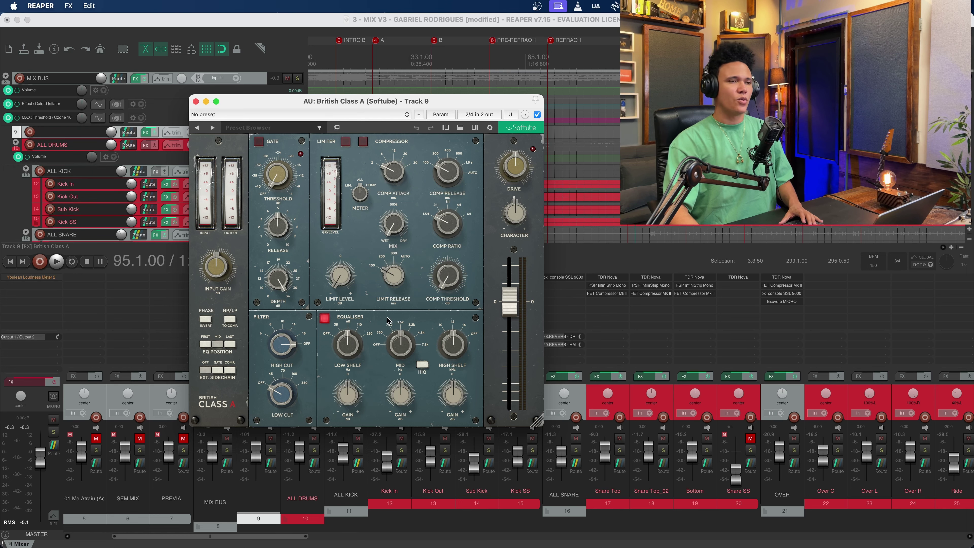
mouse_move(507, 158)
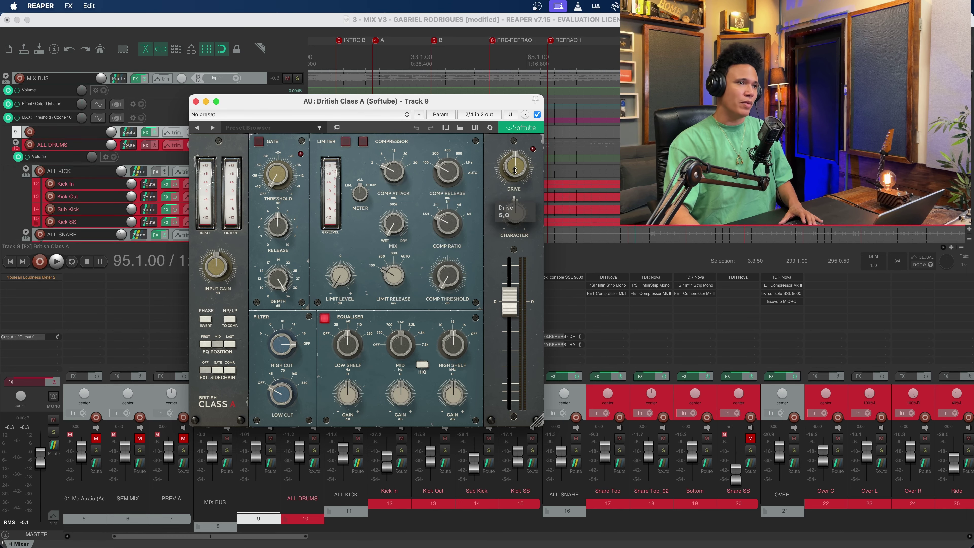
- Move the British Class A window aside, close it, and remove the plug-in from track 9, reopening that track's plug-in list
drag(455, 102, 505, 100)
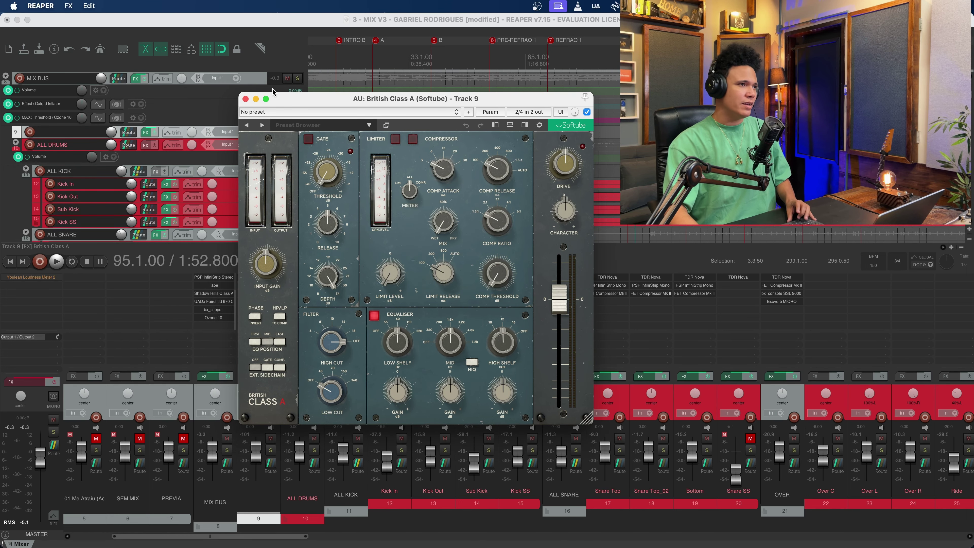
click(246, 100)
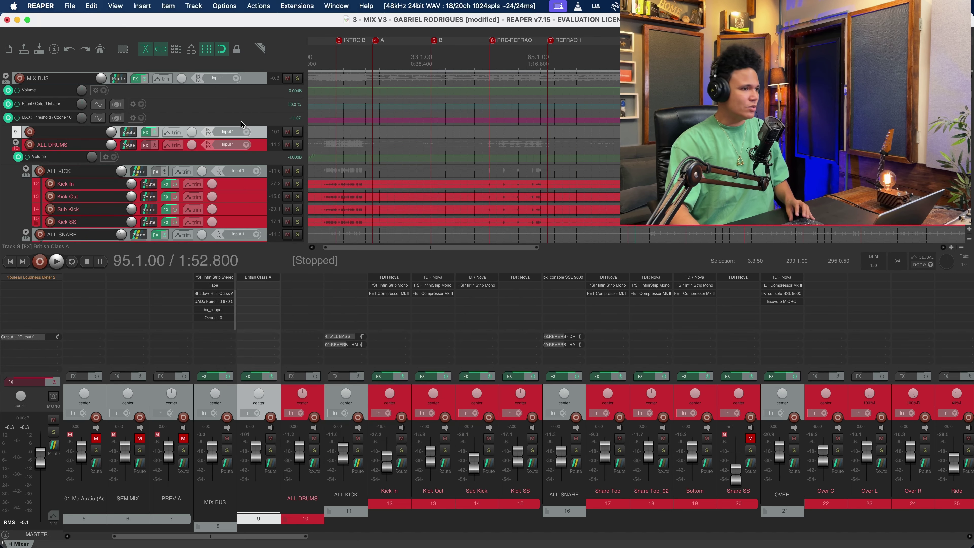
alt+click(267, 279)
double_click(267, 277)
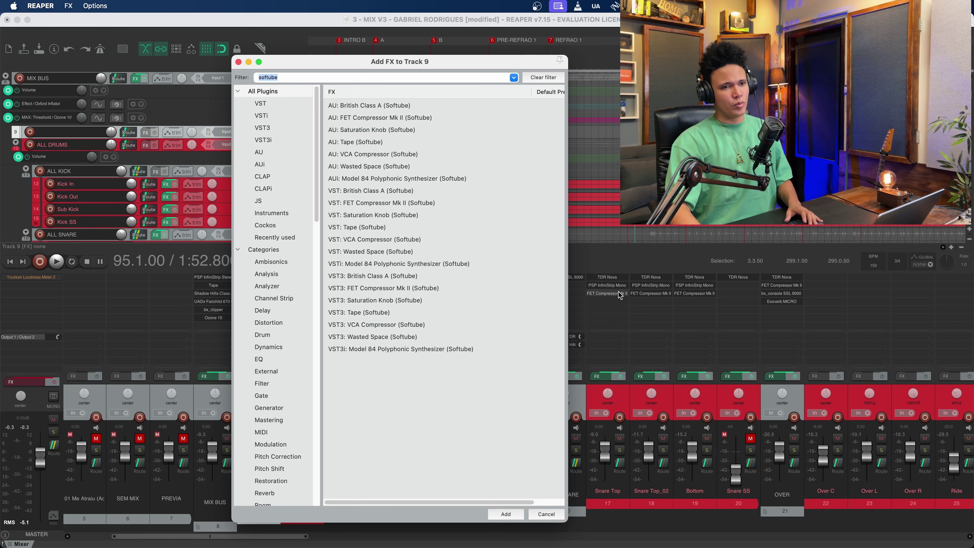
- View FET Compressor Mk II on the Snare Top_02 track and Tape on the MIX BUS track, closing each plug-in window
click(663, 293)
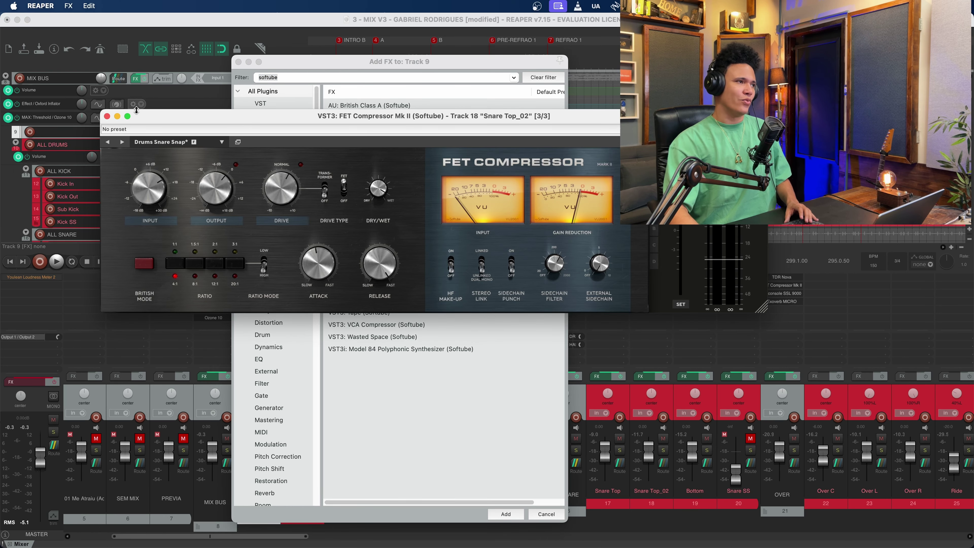
click(107, 116)
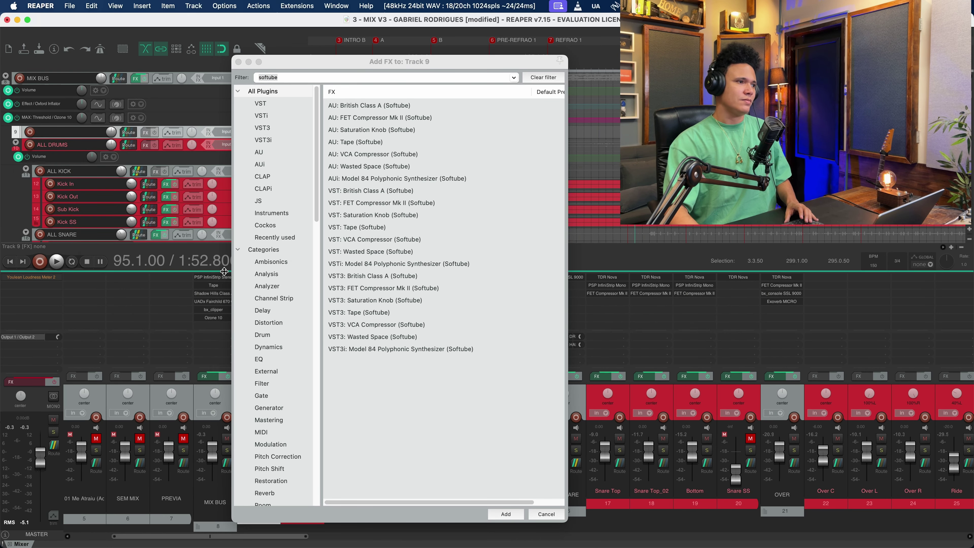
click(212, 285)
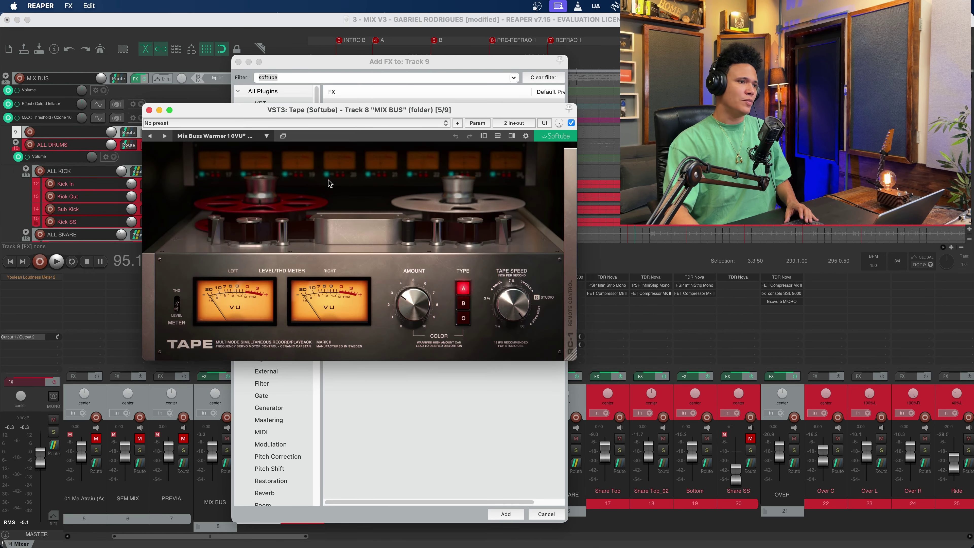
click(149, 110)
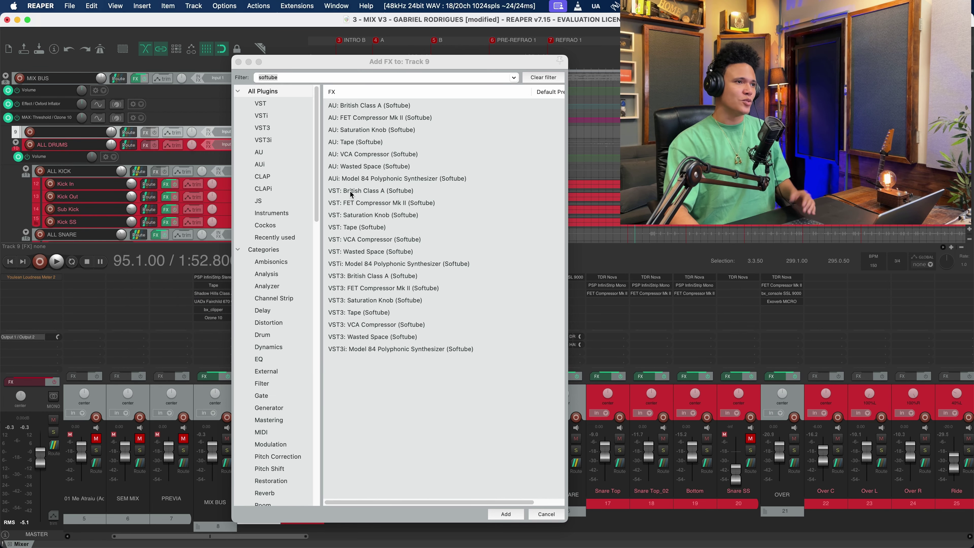
- Add VST3: Wasted Space to track 9, move its window toward the middle of the workspace to view it, and close it
click(375, 337)
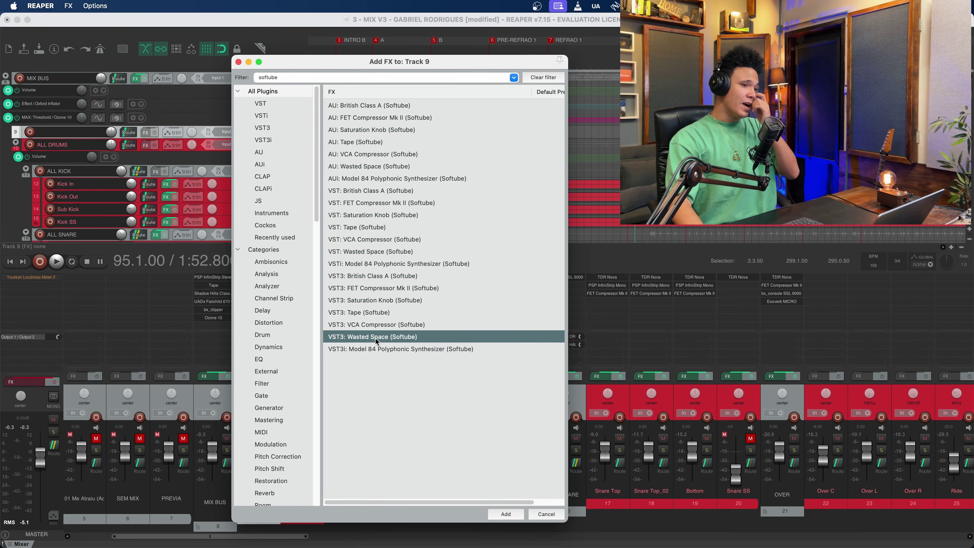
double_click(418, 337)
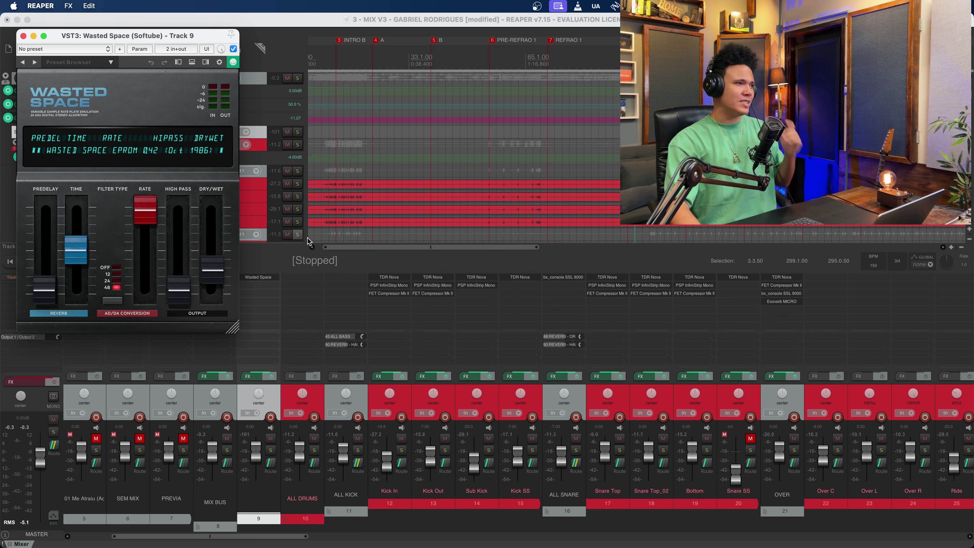
drag(132, 38, 441, 76)
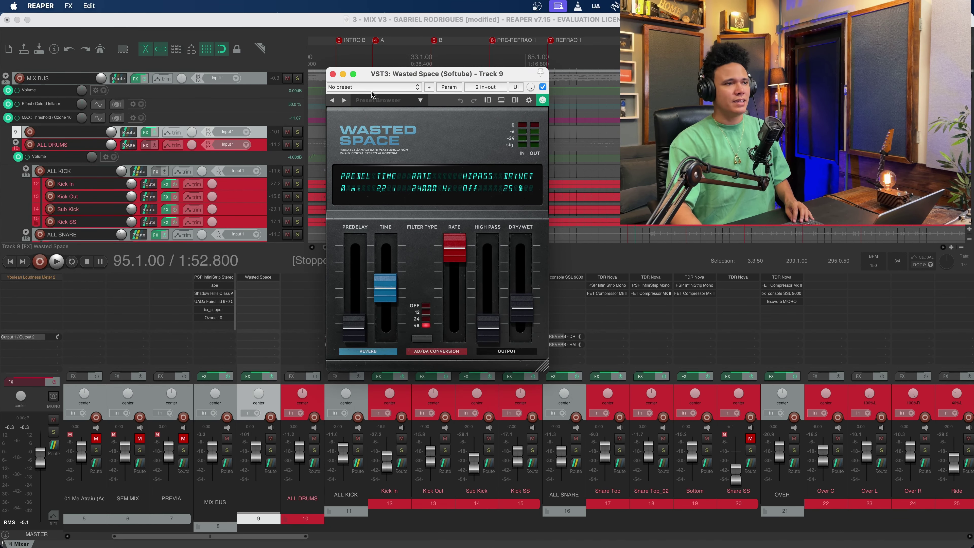
click(333, 74)
- Replace Wasted Space on track 9 with VST3i: Model 84 Polyphonic Synthesizer and play a few test notes on its keyboard
double_click(267, 277)
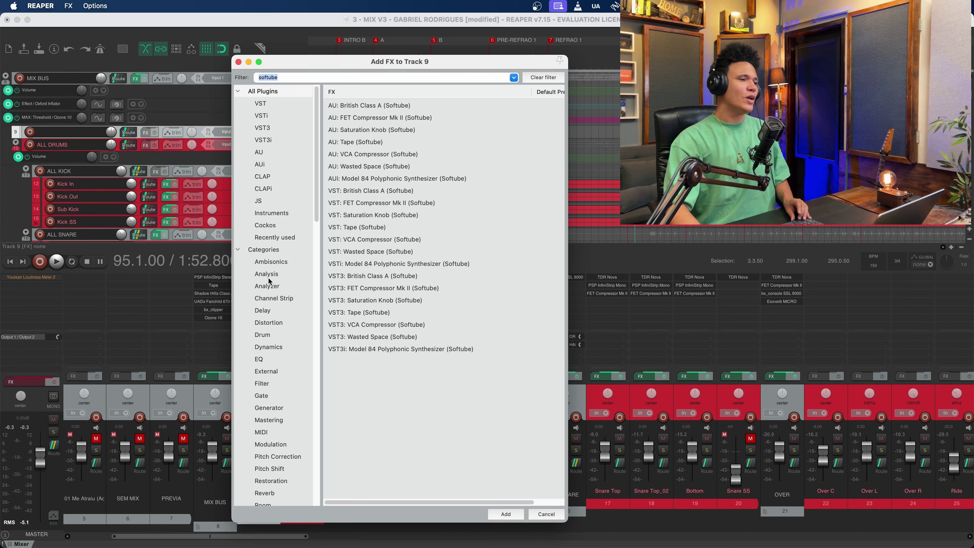
click(368, 349)
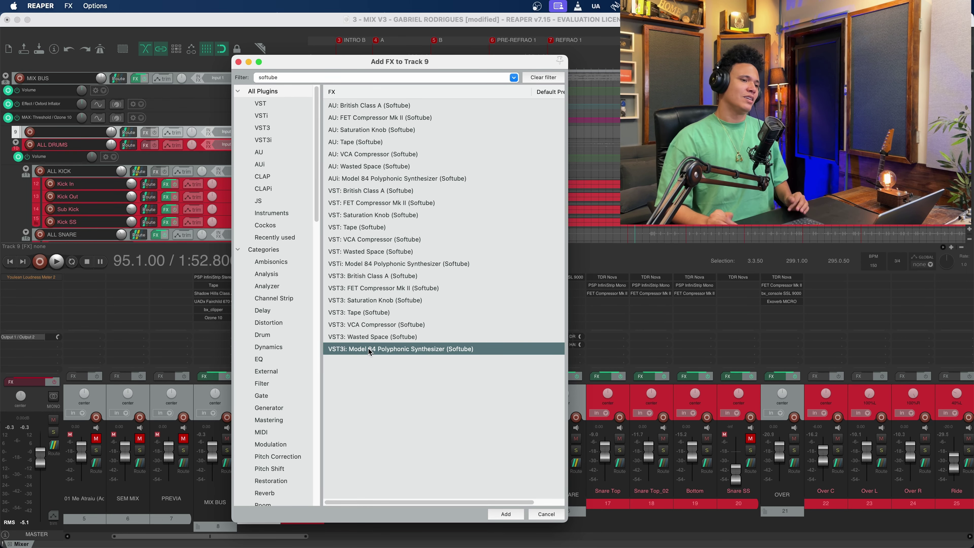
double_click(368, 349)
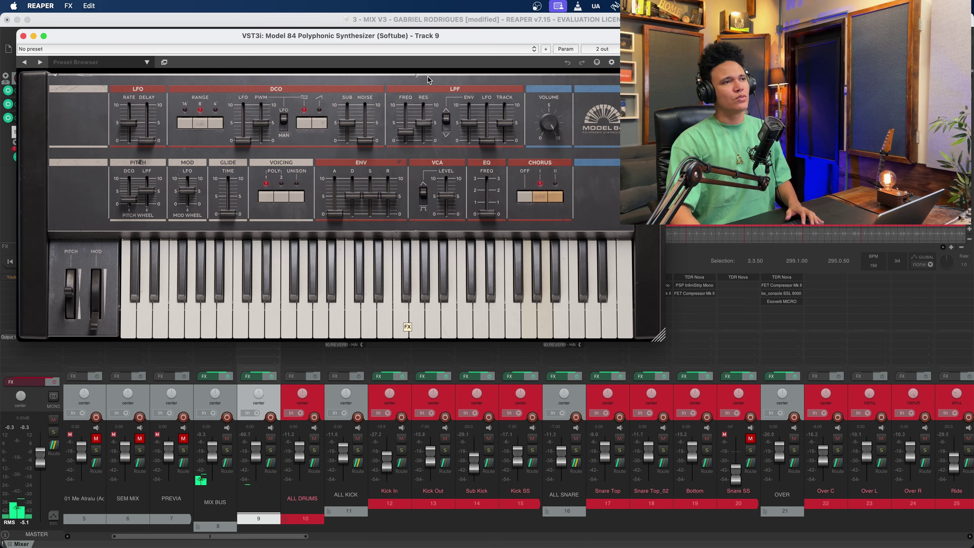
drag(423, 36, 504, 32)
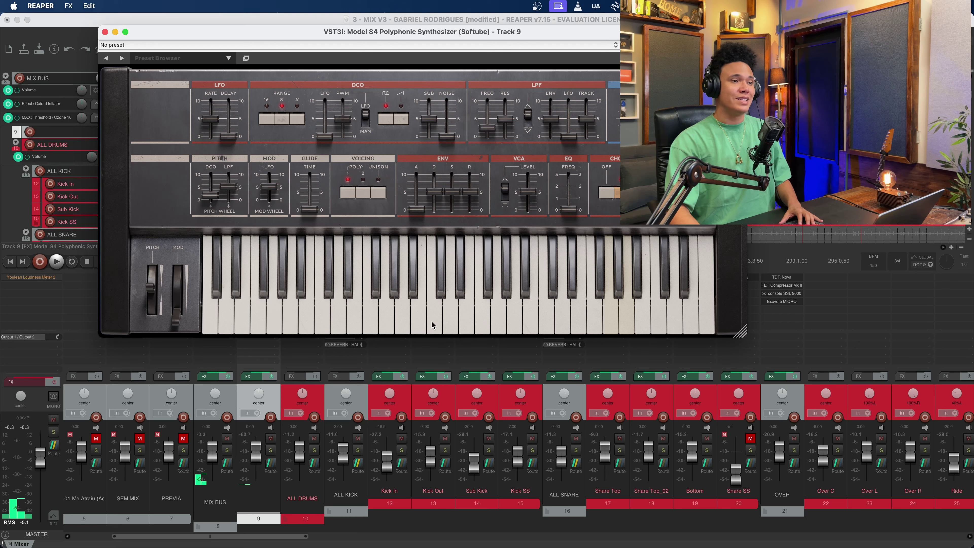
click(355, 324)
click(235, 324)
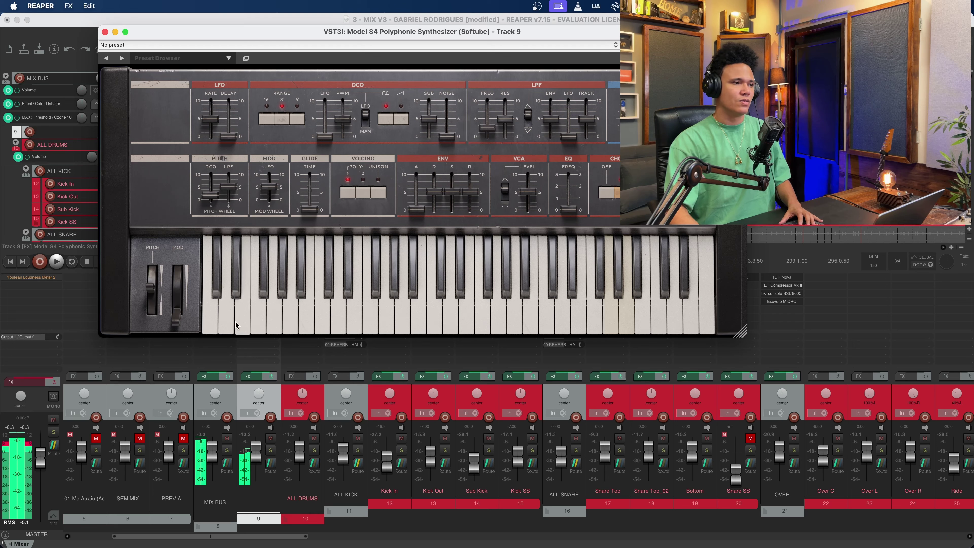
- Browse the Model 84 synthesizer's preset collections without loading a preset, and close the plug-in window
click(201, 62)
mouse_move(210, 73)
mouse_move(299, 72)
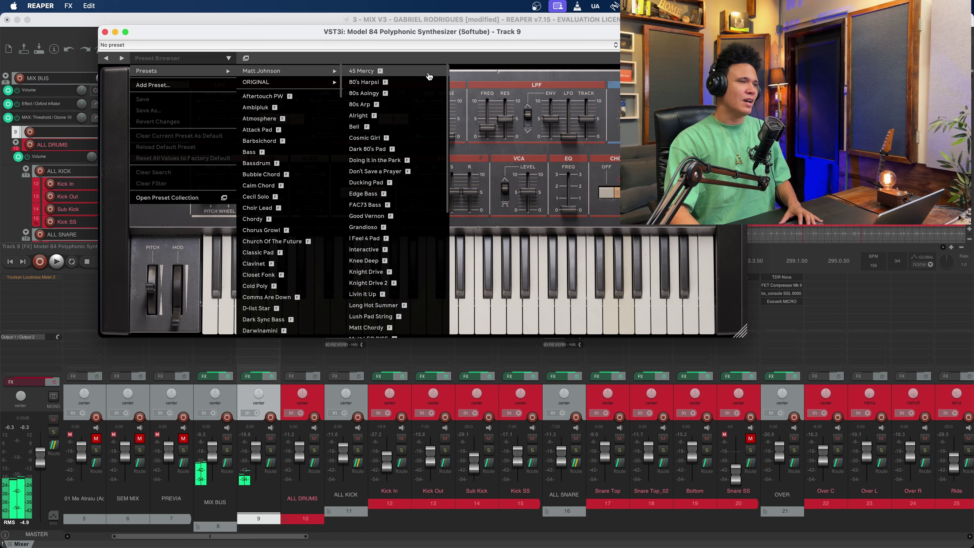
click(486, 77)
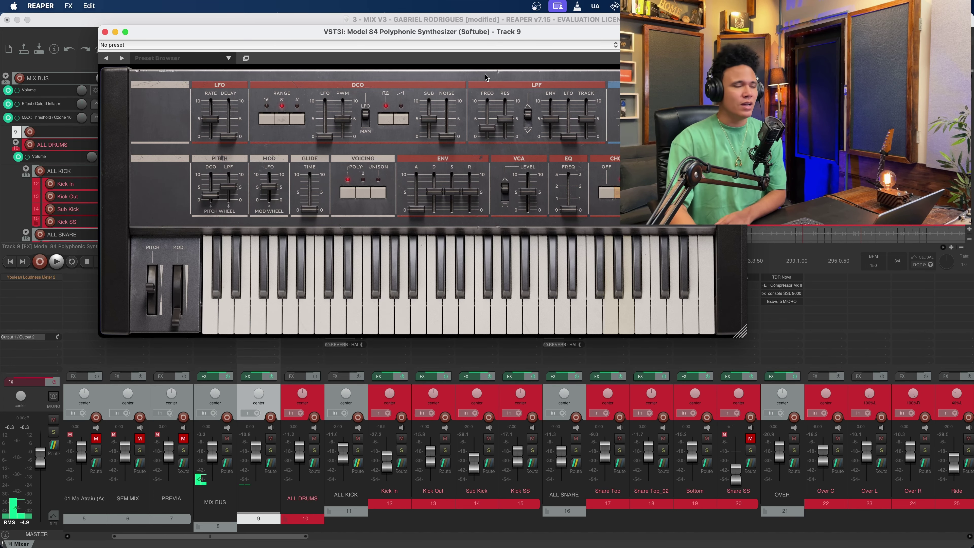
click(104, 33)
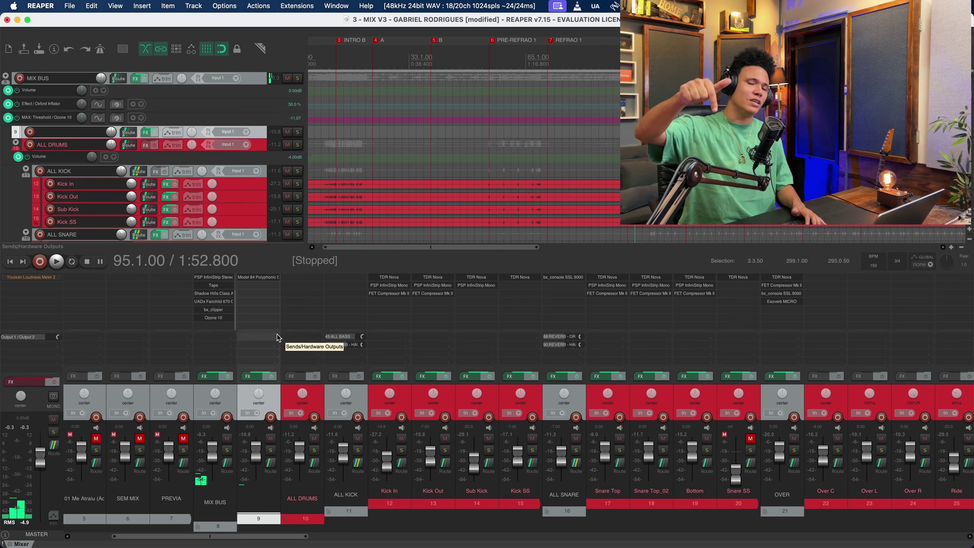